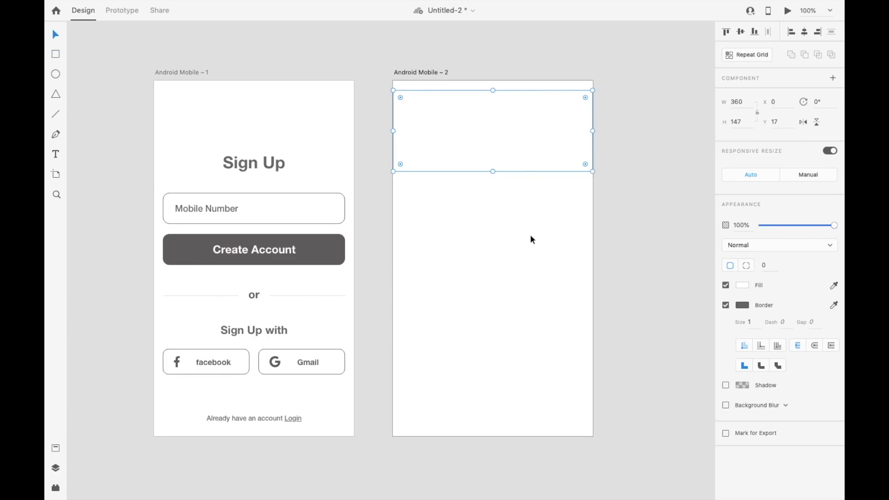
Turn on the layout grid for both artboards, then snap the empty rectangle to the top of Android Mobile – 2 at 200 high
click(726, 311)
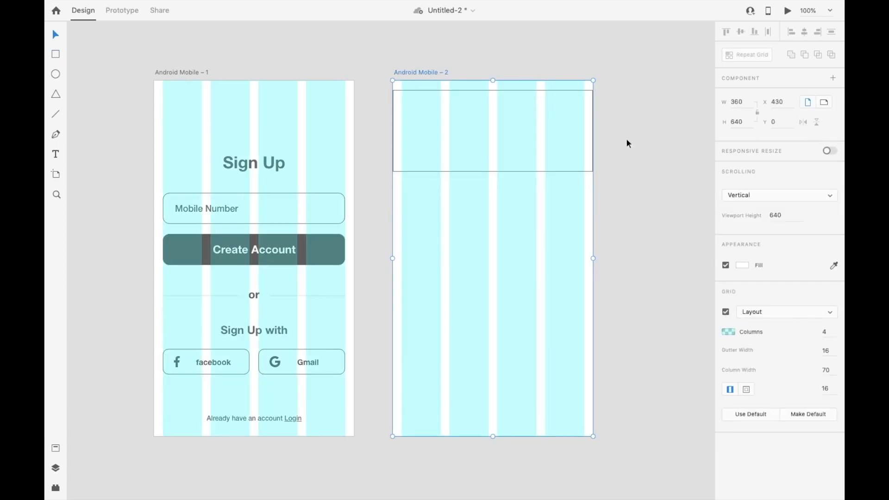
drag(499, 127, 499, 118)
drag(492, 163, 493, 191)
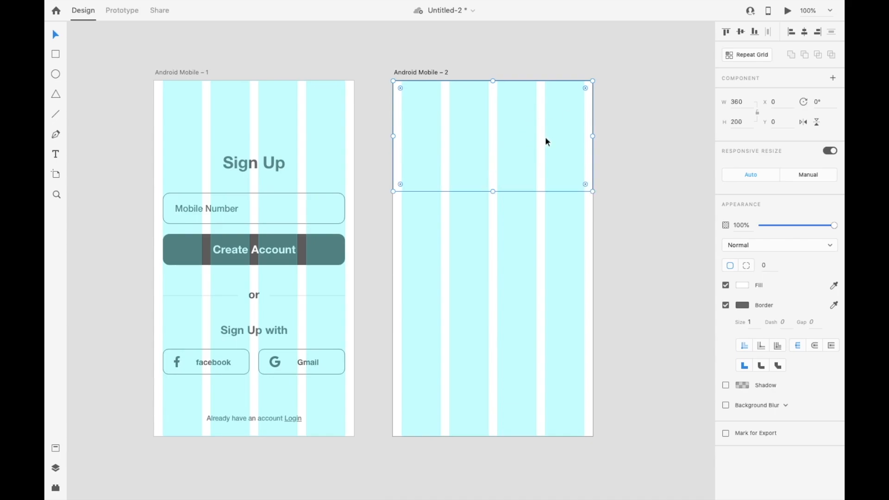
Size the top rectangle to 16 by 9, lock its aspect ratio, and scale it to a width of 360
click(745, 101)
text(16)
key(Tab)
text(9)
key(Tab)
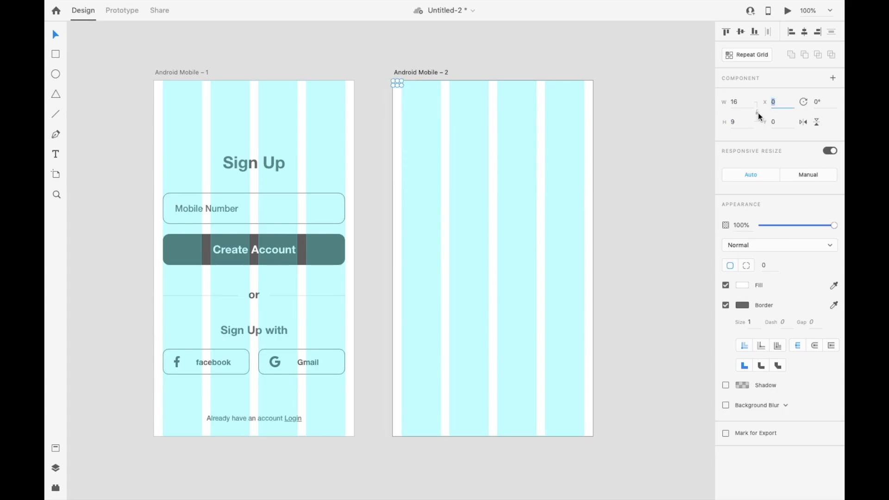
click(735, 102)
text(360)
key(Tab)
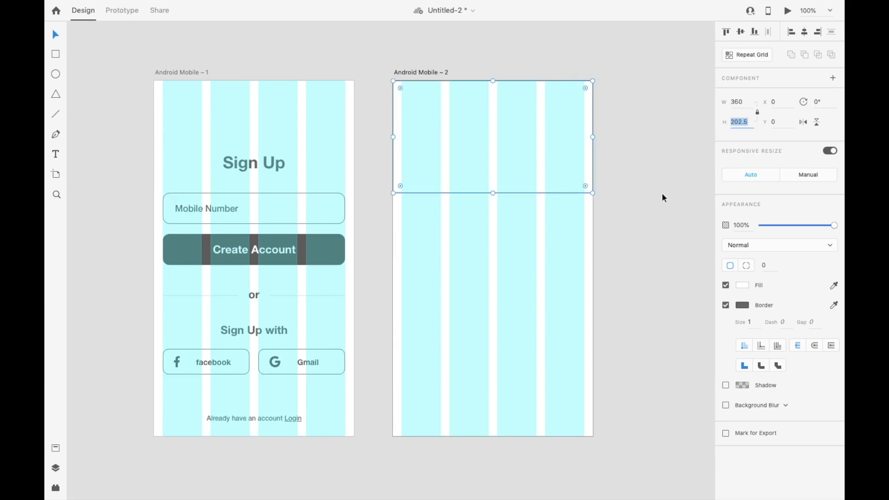
Set the top rectangle's height to 202
click(662, 193)
click(527, 162)
click(743, 124)
text(202)
key(Return)
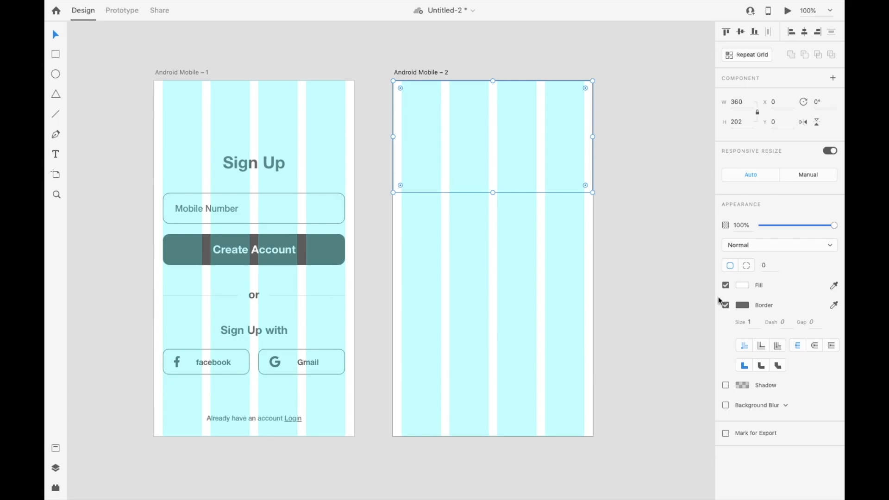
Remove the top rectangle's border and fill it with the saved dark grey swatch
click(726, 305)
click(742, 285)
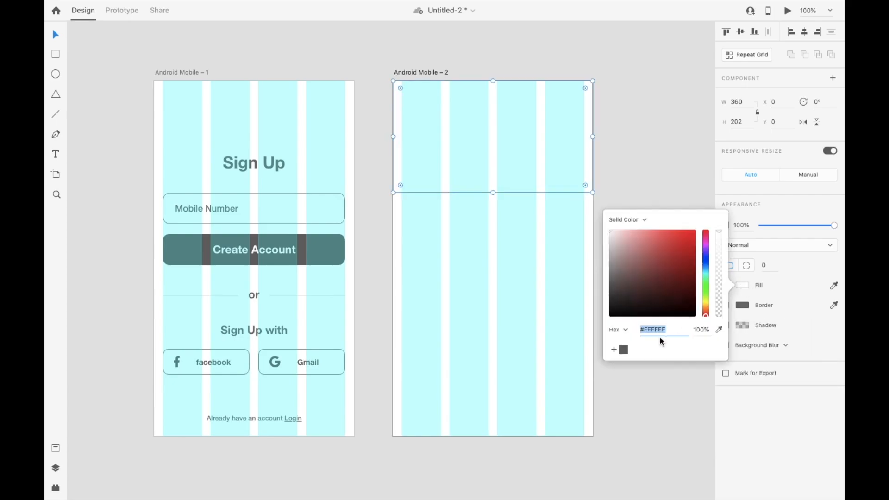
click(624, 350)
click(641, 143)
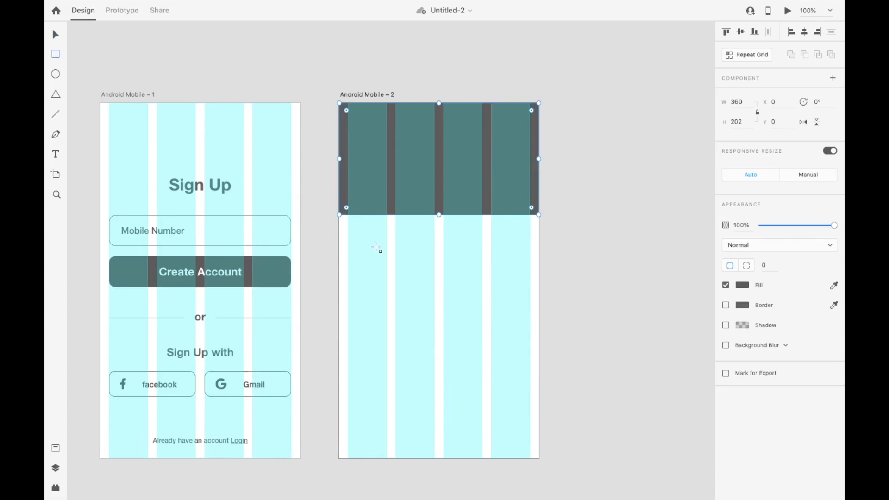
Draw a 70 by 70 square in the first column below the banner and repeat it as a row spaced to the grid columns
key(Escape)
mouse_move(348, 229)
mouse_down()
mouse_move(397, 279)
mouse_move(375, 242)
mouse_move(386, 267)
mouse_up()
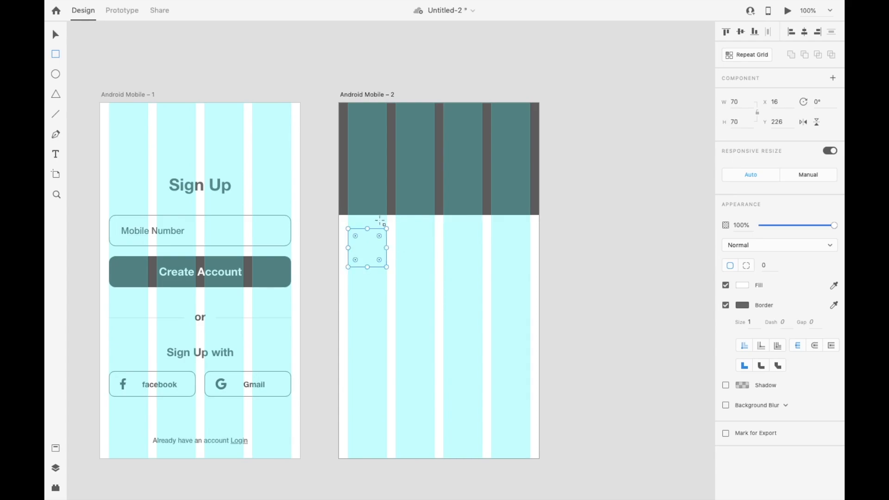
click(736, 57)
drag(387, 251, 567, 292)
drag(391, 259, 389, 259)
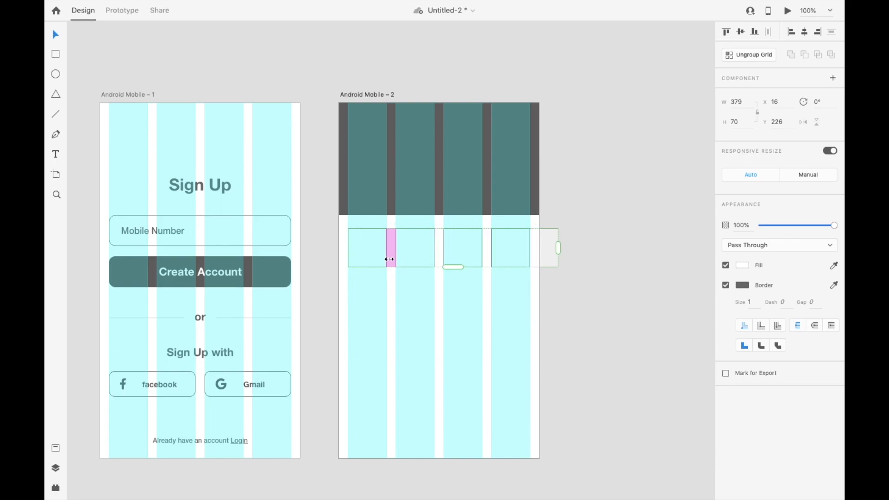
click(602, 297)
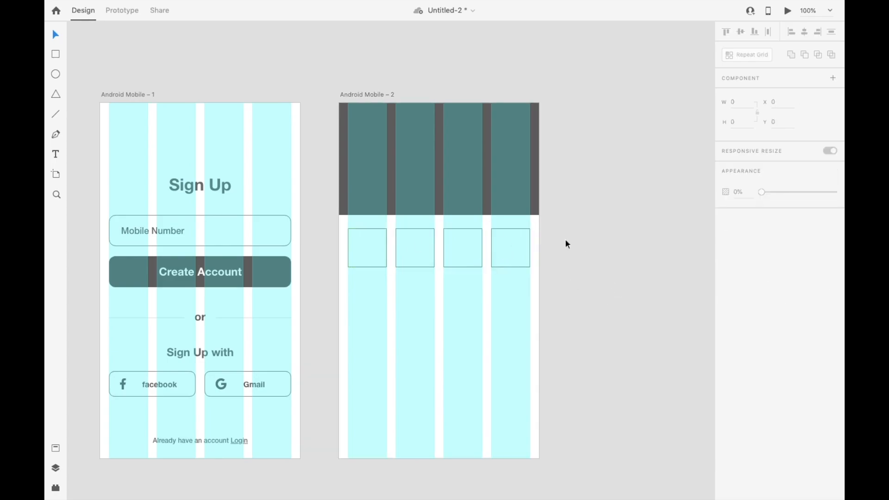
Round the corners of the repeated squares fully so that they become circles
double_click(509, 234)
drag(523, 237, 490, 263)
click(610, 309)
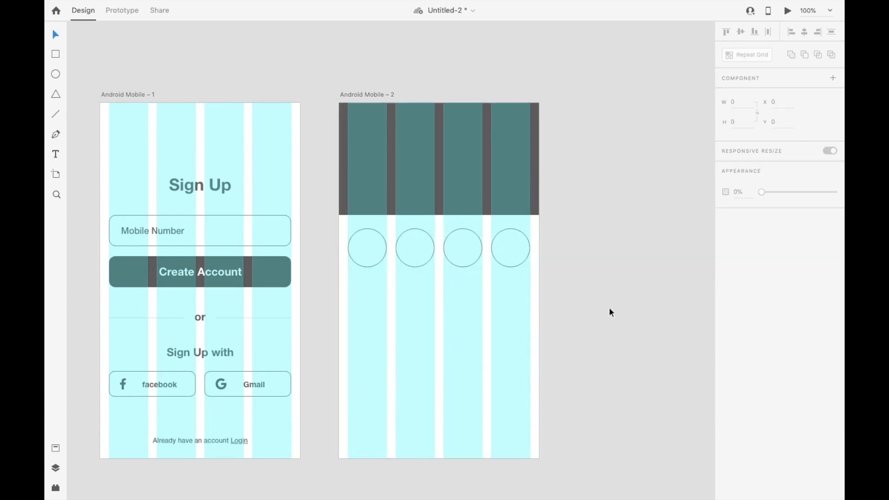
Draw a 242 by 136 rectangle across three columns below the circles and repeat it horizontally past the artboard edge with a column-gutter gap
key(r)
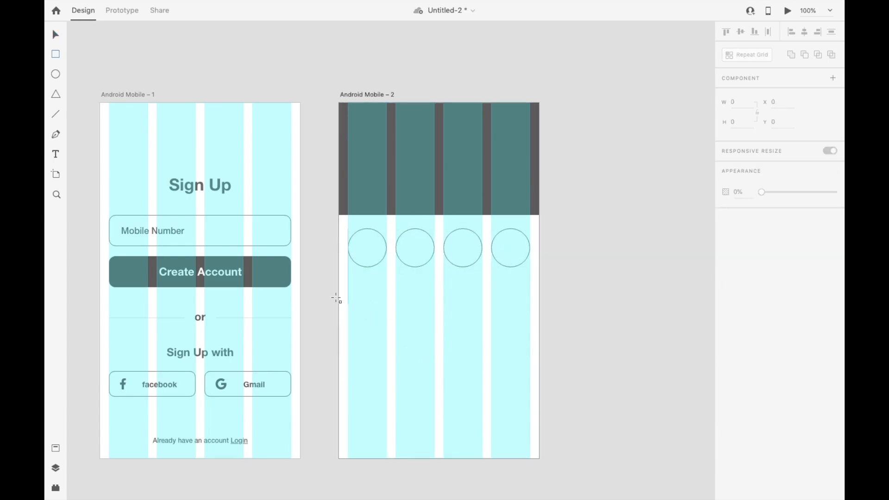
mouse_move(347, 283)
mouse_down()
mouse_move(435, 353)
mouse_move(480, 349)
mouse_move(482, 358)
mouse_up()
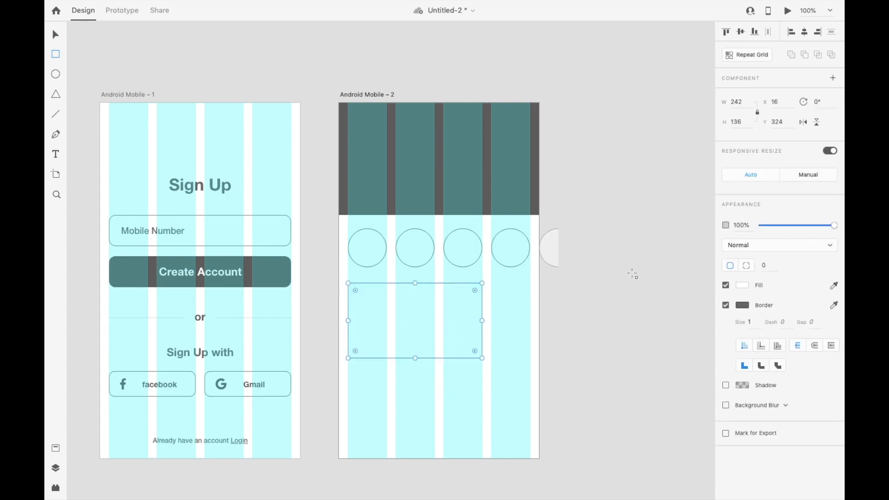
click(746, 54)
drag(480, 319, 601, 320)
mouse_move(486, 321)
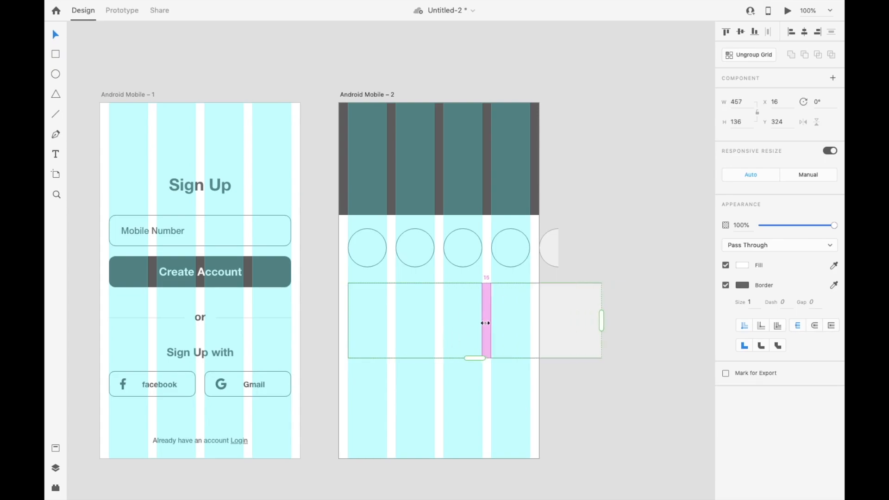
click(625, 437)
Move the repeated rectangle row down to Y 380 to leave room for a title
click(416, 318)
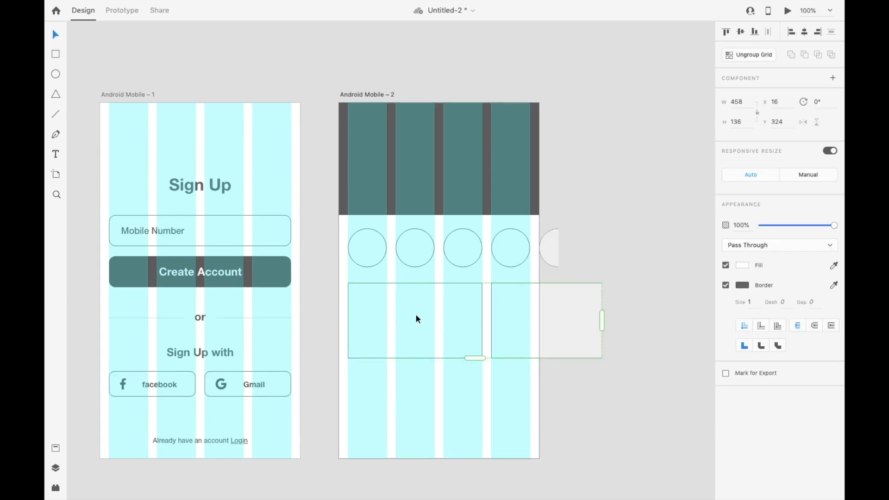
drag(428, 314, 424, 343)
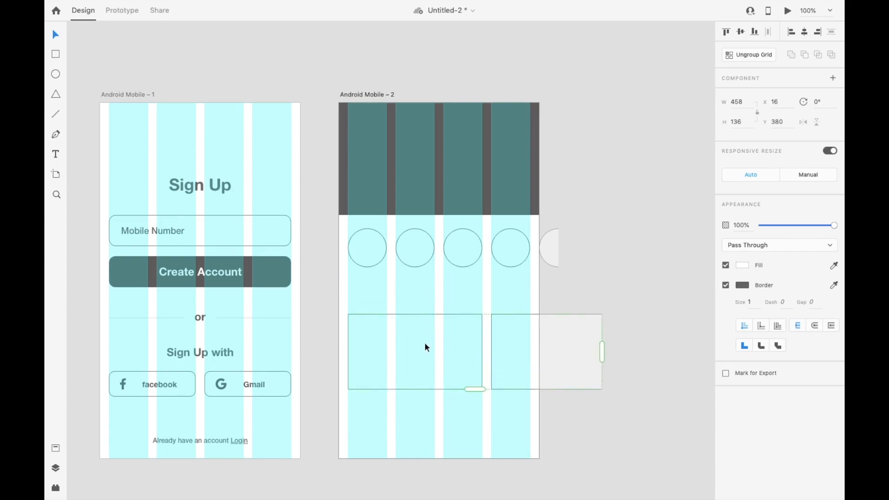
click(616, 273)
Add the text "Heading" between the circles and the rectangle row
click(424, 366)
key(t)
click(366, 295)
text(Heading)
key(Escape)
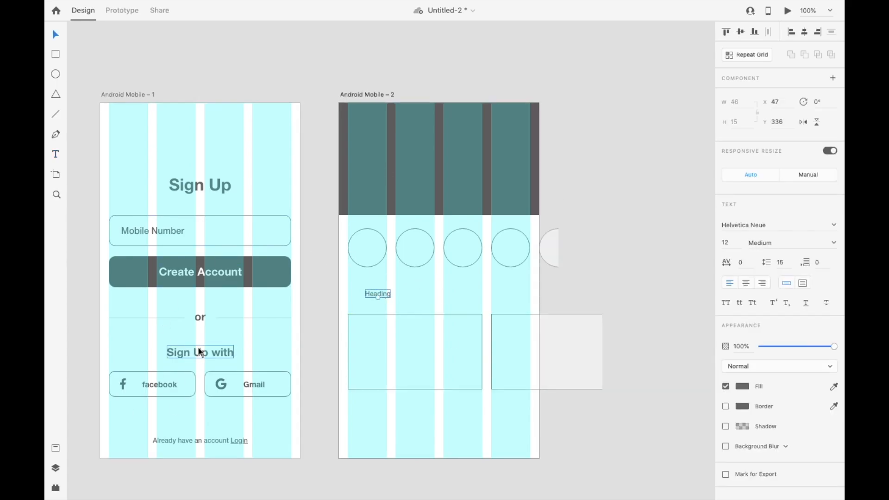
Save the "Sign Up" title's 30 pt bold formatting as a character style in the document assets
click(55, 449)
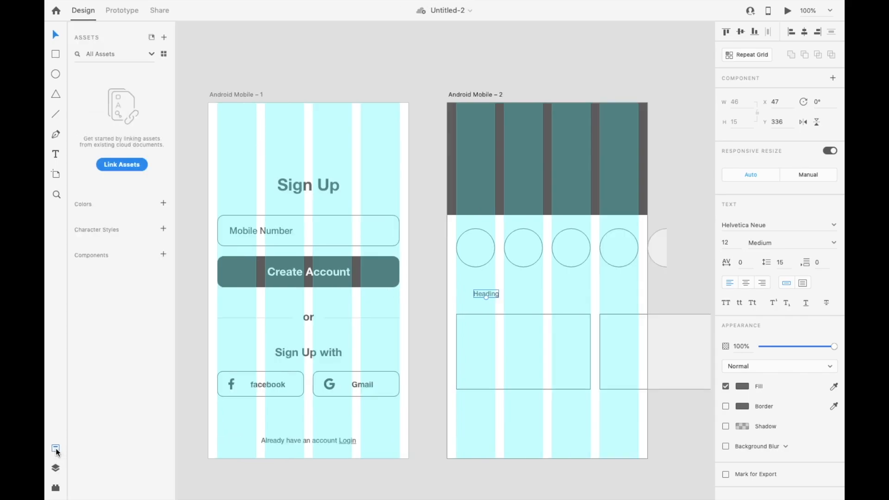
click(436, 83)
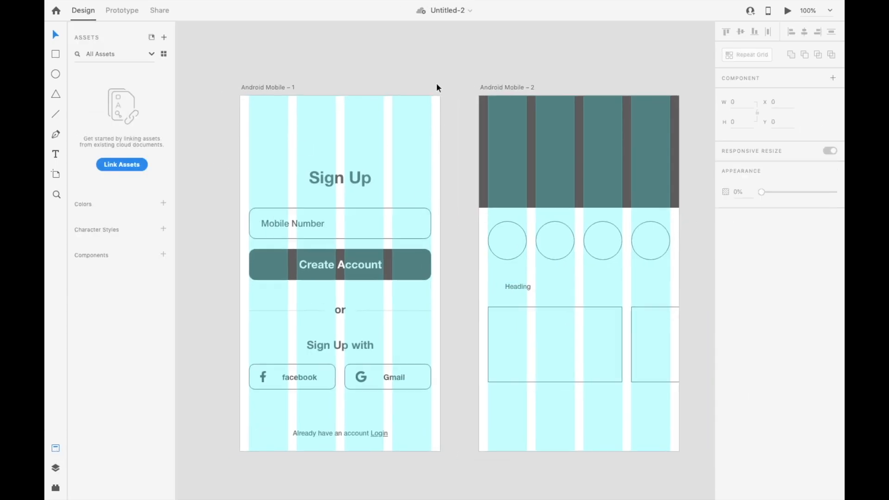
click(337, 180)
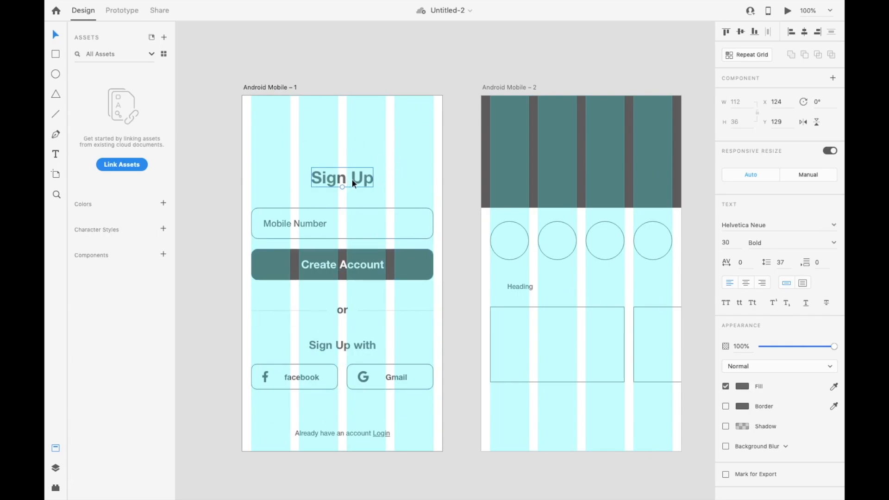
click(163, 230)
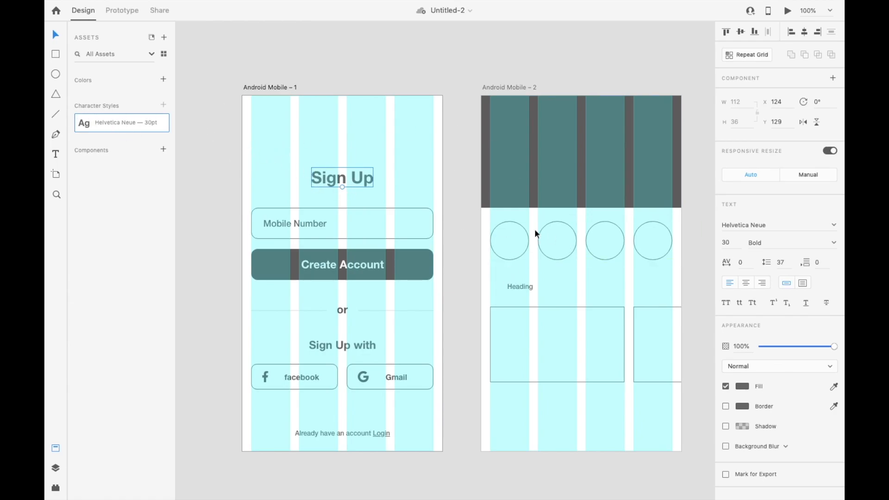
Apply the 30 pt character style to "Heading" and move it to X 16, Y 330, aligned with the rectangle row's left edge
scroll(509, 259, right, 3)
scroll(509, 259, down, 1)
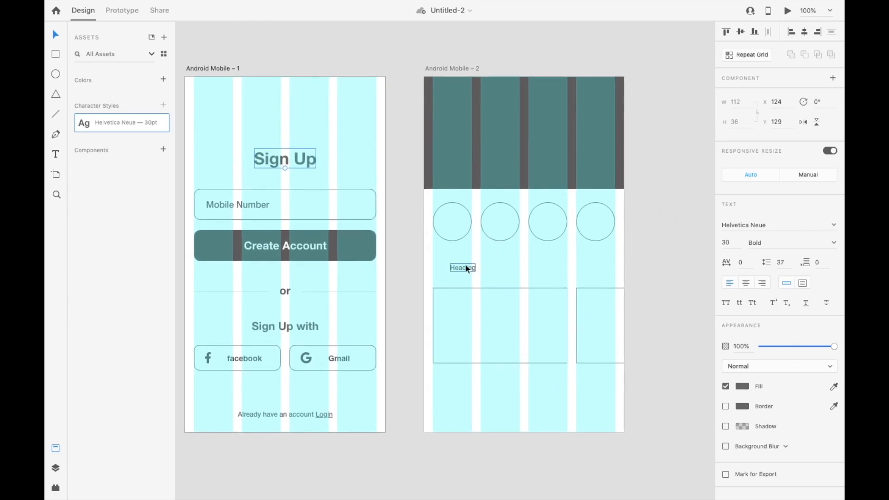
click(466, 267)
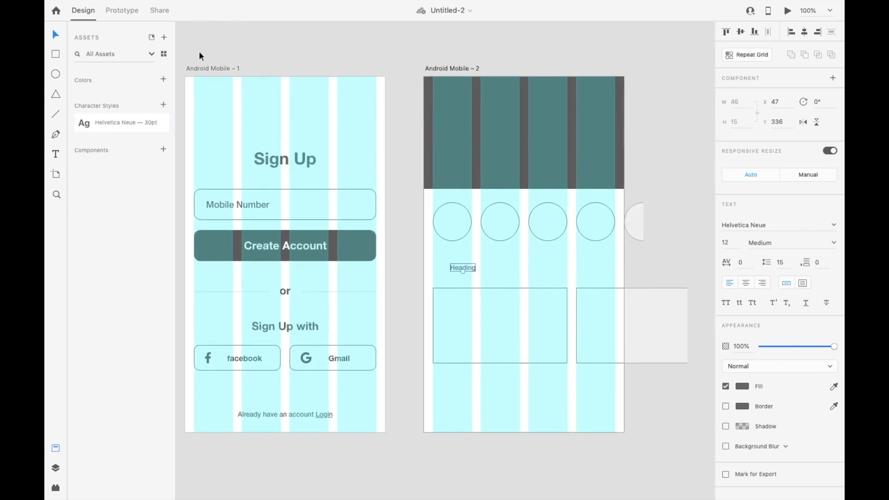
click(107, 123)
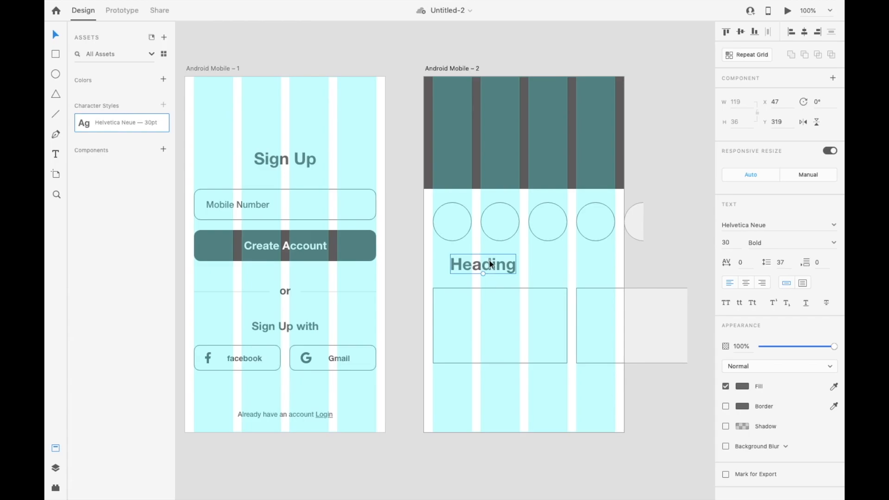
drag(491, 264, 469, 265)
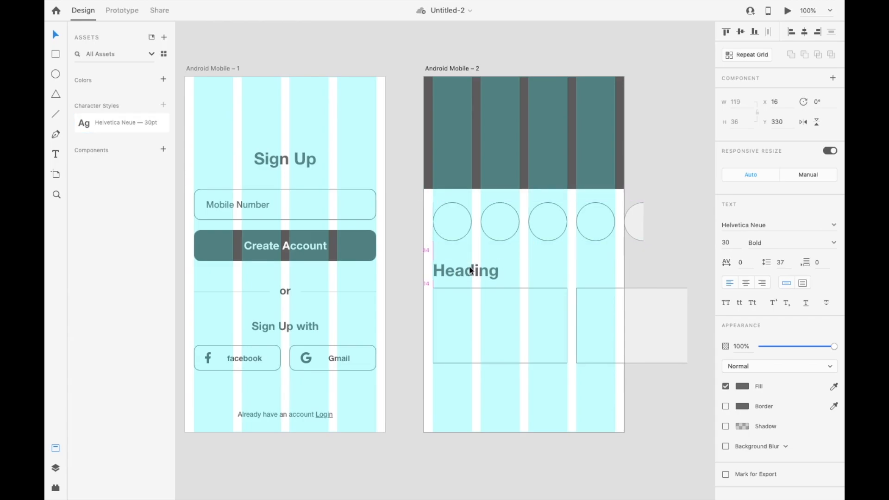
Save the "Sign Up with" text as a 20 pt character style and apply that style to "Heading"
click(289, 330)
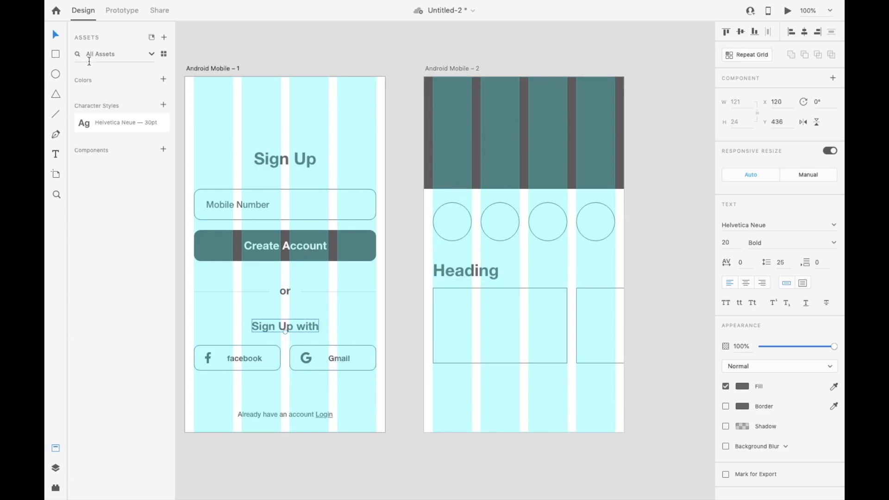
click(163, 106)
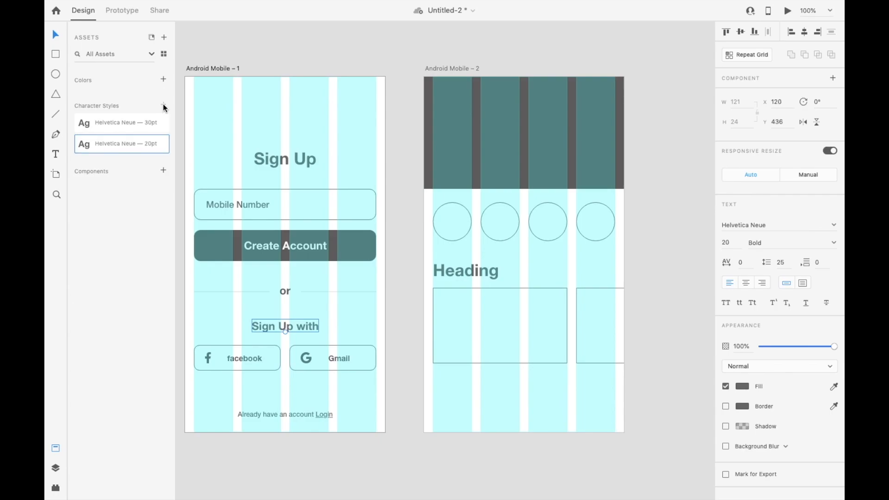
click(474, 270)
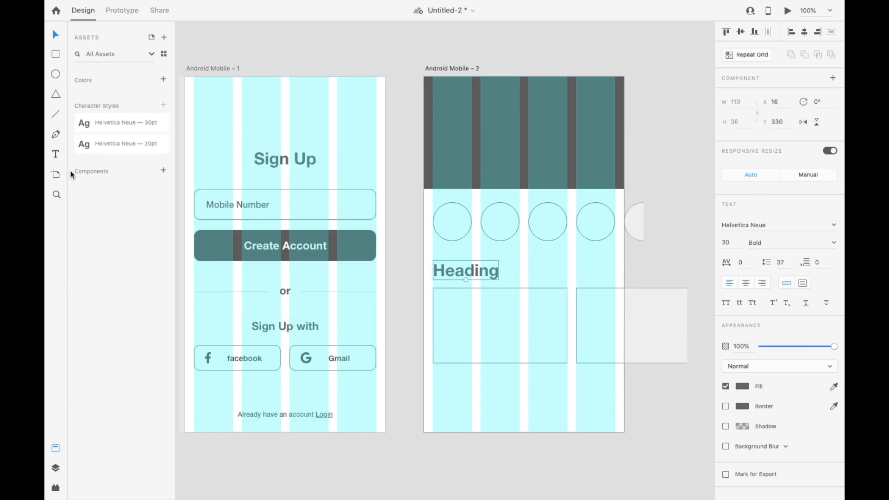
click(100, 153)
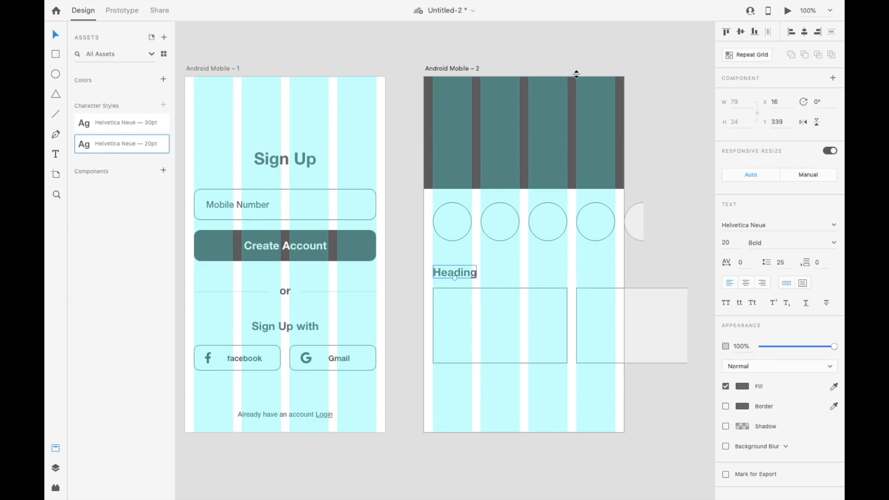
click(664, 69)
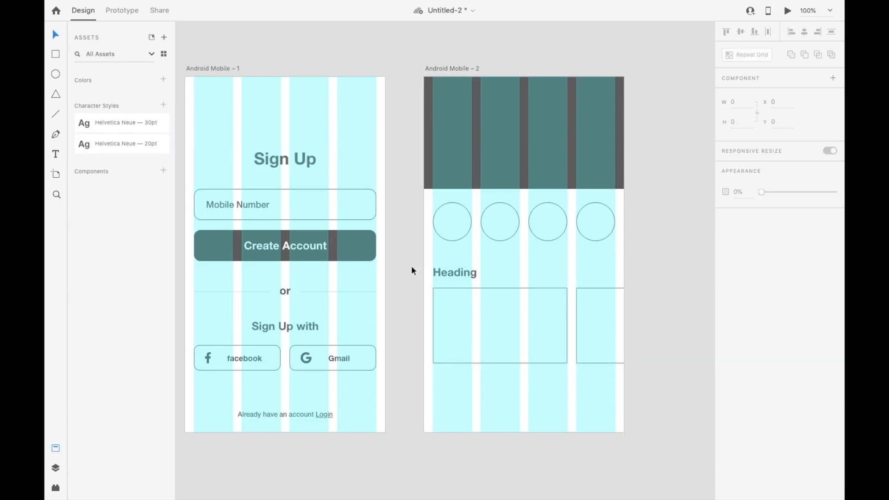
Move the heading and rectangle row up slightly towards the circles, and turn off the layout grid on both artboards
drag(411, 267, 592, 347)
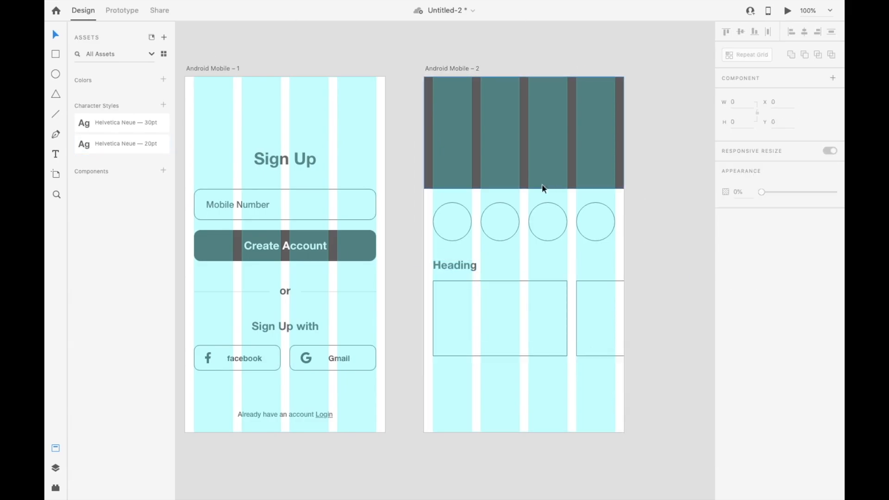
click(349, 89)
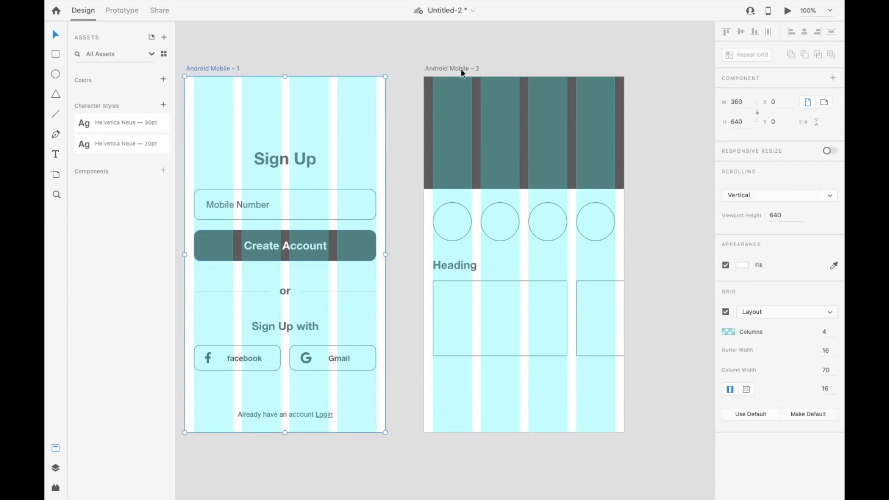
click(726, 313)
click(402, 224)
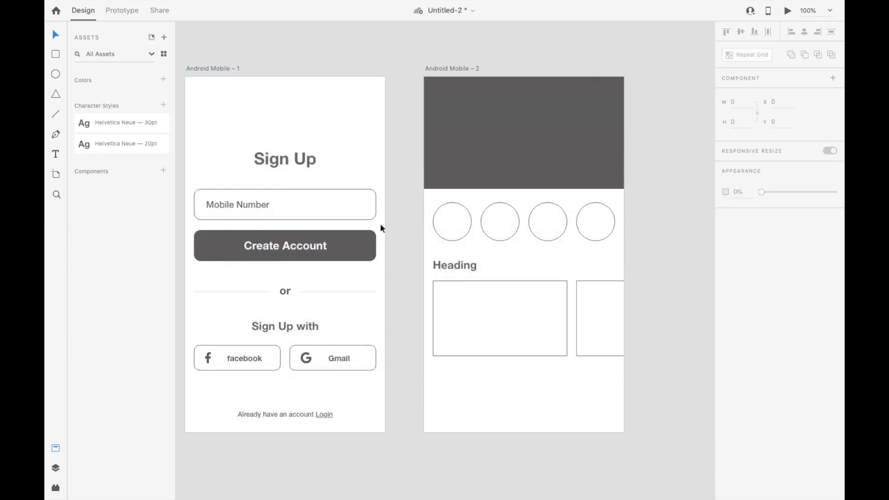
Change the Create Account button's fill to coral red #F57B7B
click(353, 241)
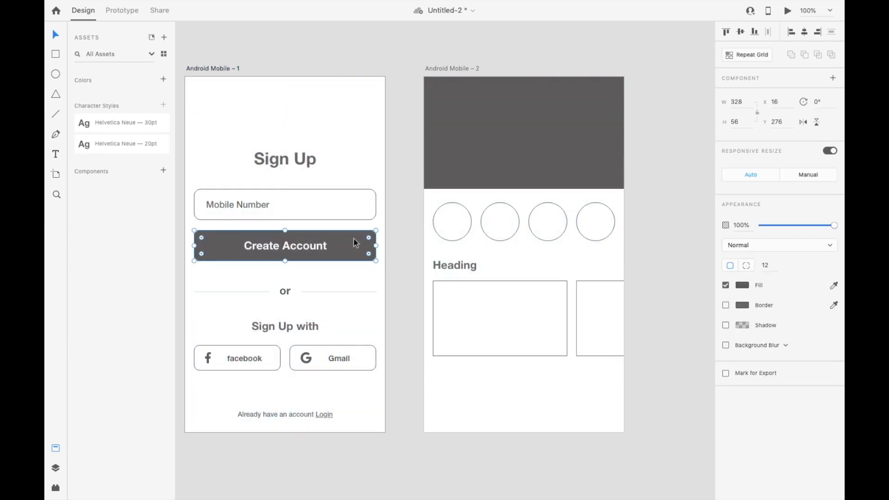
click(742, 286)
click(652, 233)
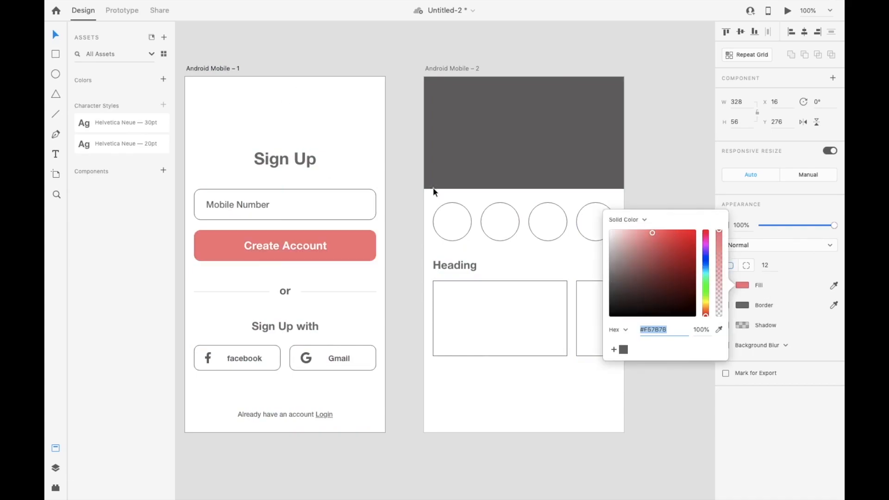
Save the Create Account button's coral fill #F57B7B as a reusable color asset
click(164, 80)
click(411, 278)
click(376, 248)
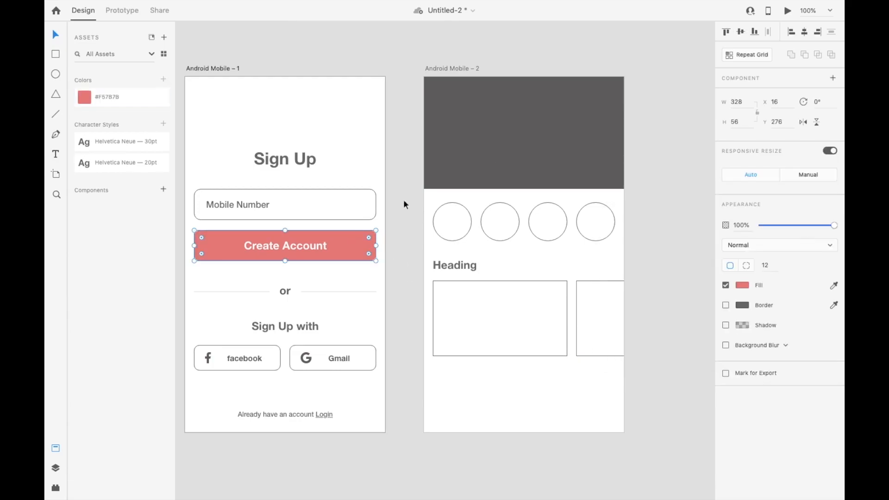
Give the Create Account button a linear gradient fill from #EF4343 to #FF6E6E and save the gradient as a color asset
click(743, 285)
click(630, 221)
click(631, 226)
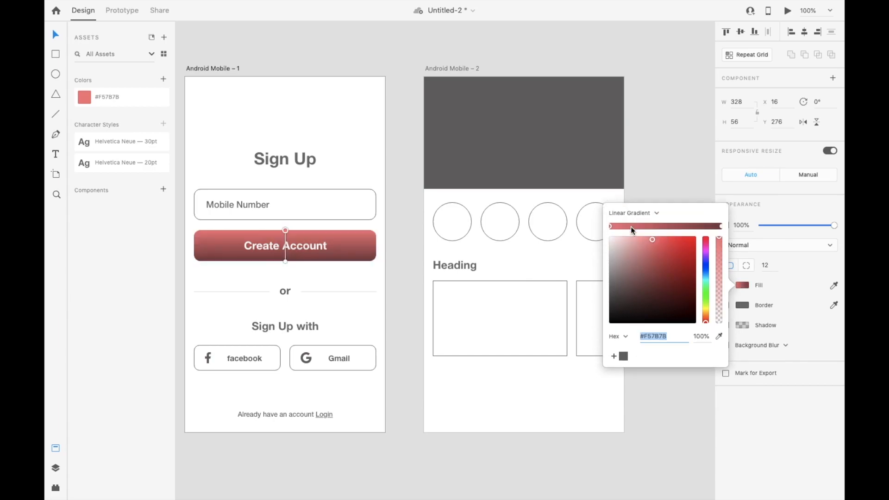
click(671, 241)
click(722, 226)
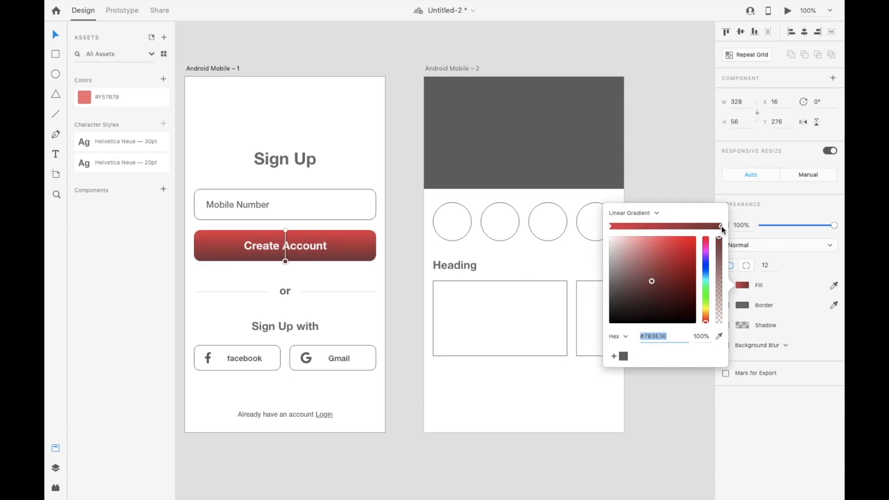
click(657, 235)
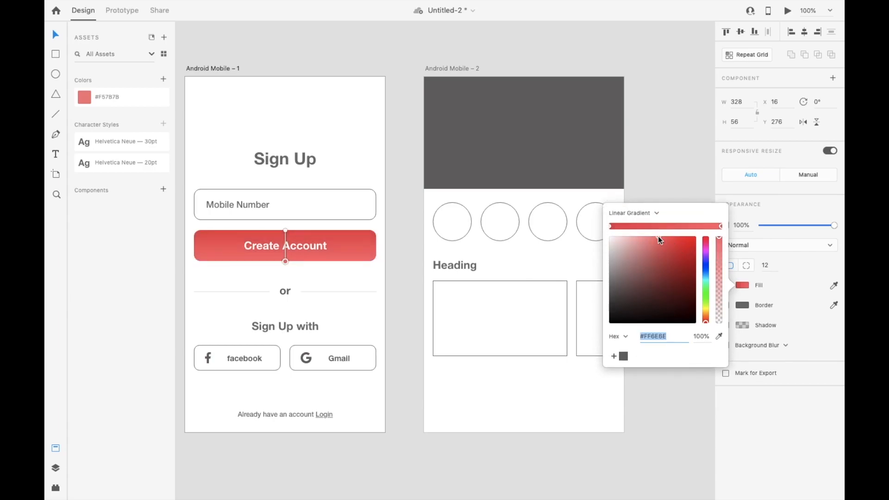
click(164, 79)
key(ctrl+s)
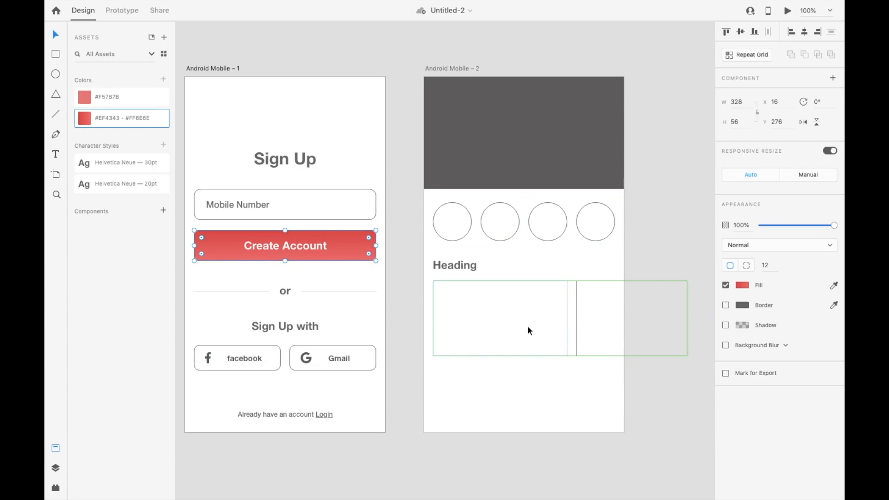
Fill the dark header rectangle on Android Mobile – 2 with the saved #EF4343 – #FF6E6E gradient
click(475, 115)
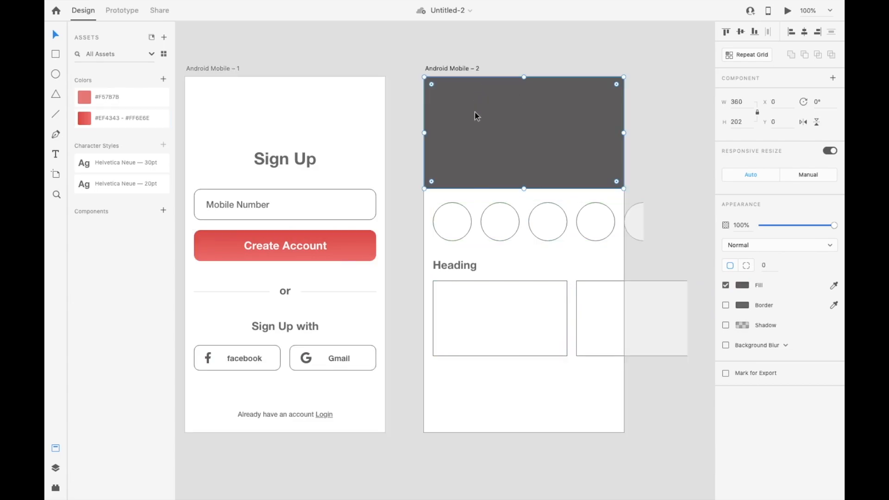
click(111, 125)
click(103, 99)
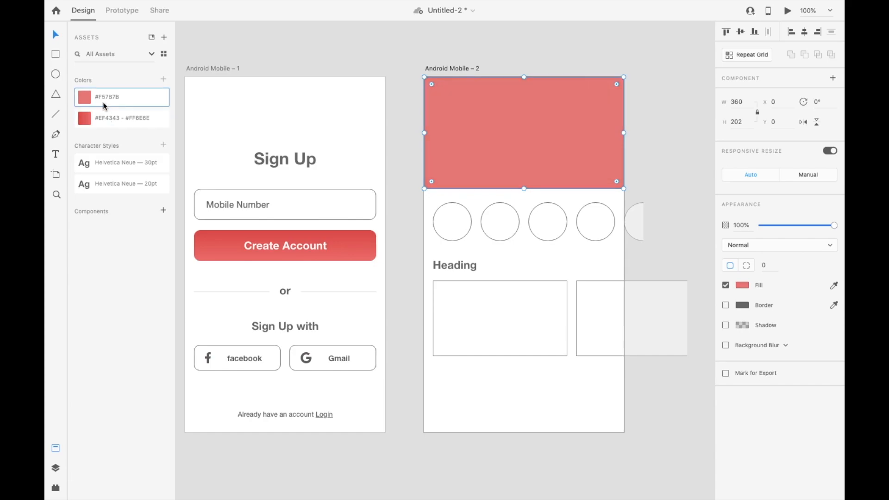
click(111, 117)
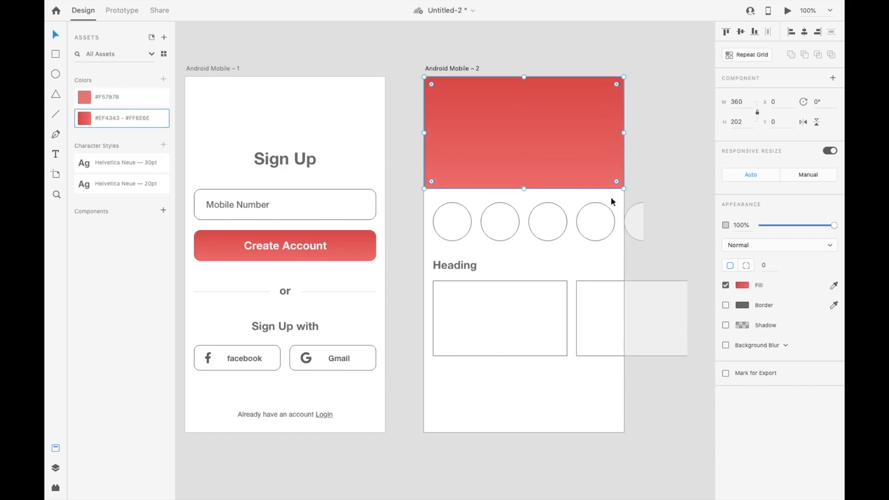
key(Escape)
key(v)
Group the Create Account label with its button background and turn the group into a reusable component
scroll(524, 346, left, 3)
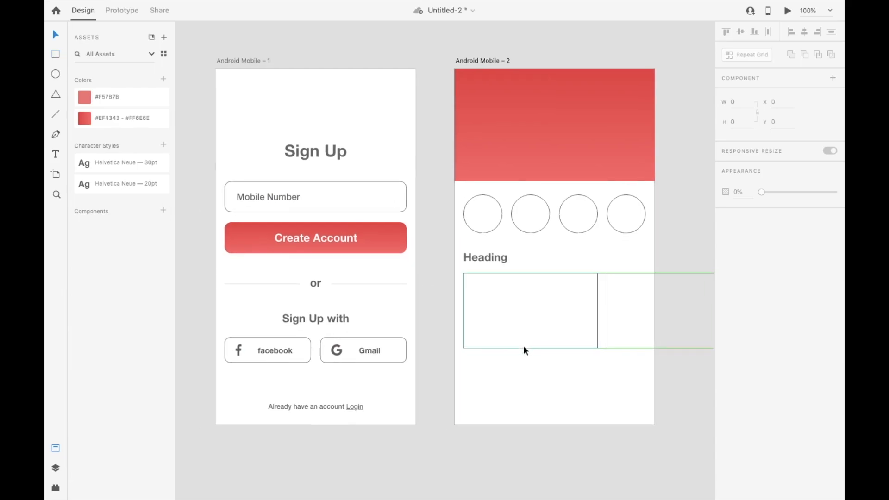
click(369, 241)
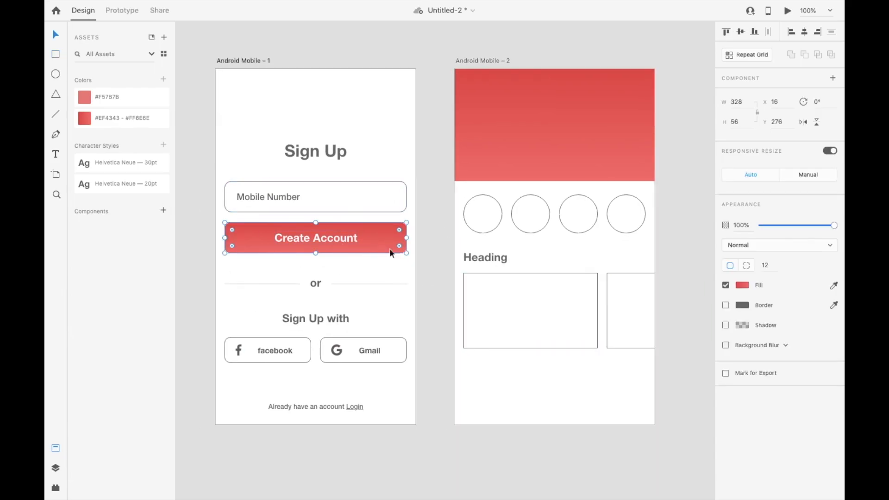
drag(423, 239, 304, 247)
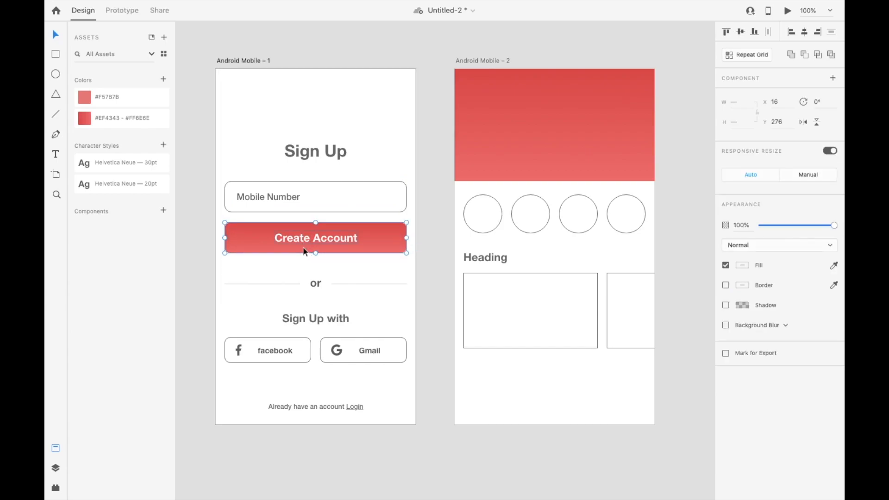
key(ctrl+g)
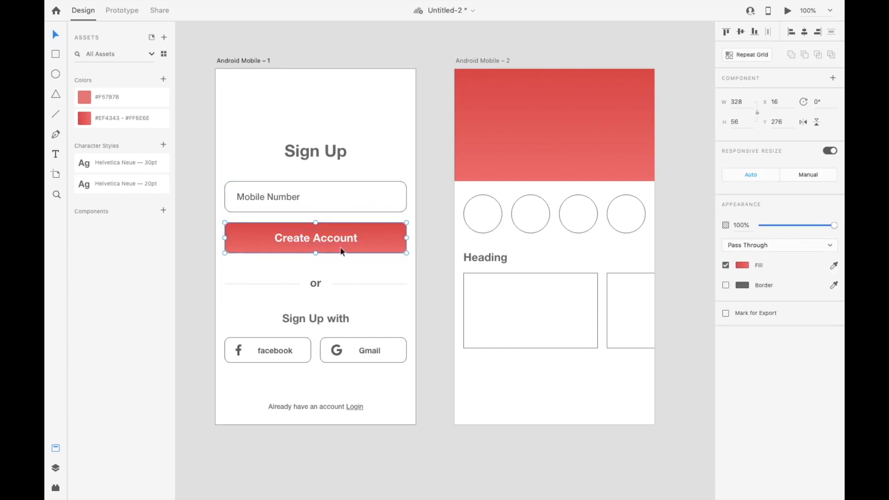
click(163, 212)
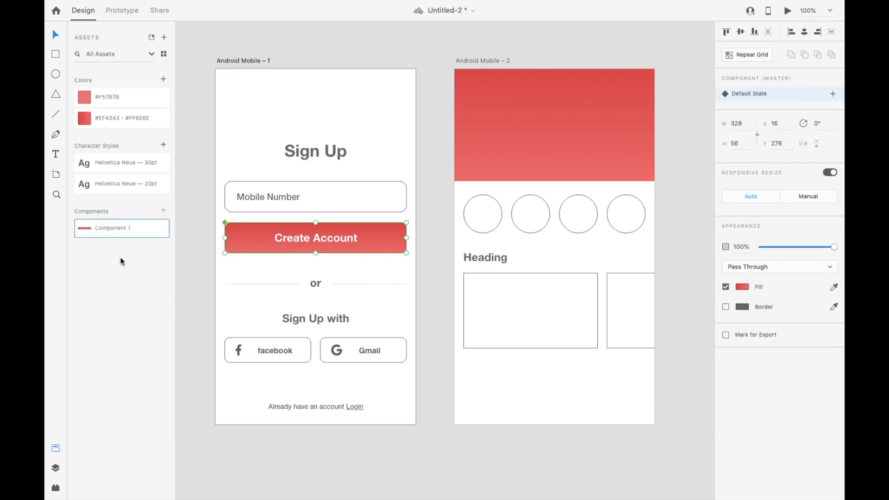
Place an instance of the button component below the rectangle row on Android Mobile – 2, centered horizontally at Y 562
scroll(376, 249, right, 3)
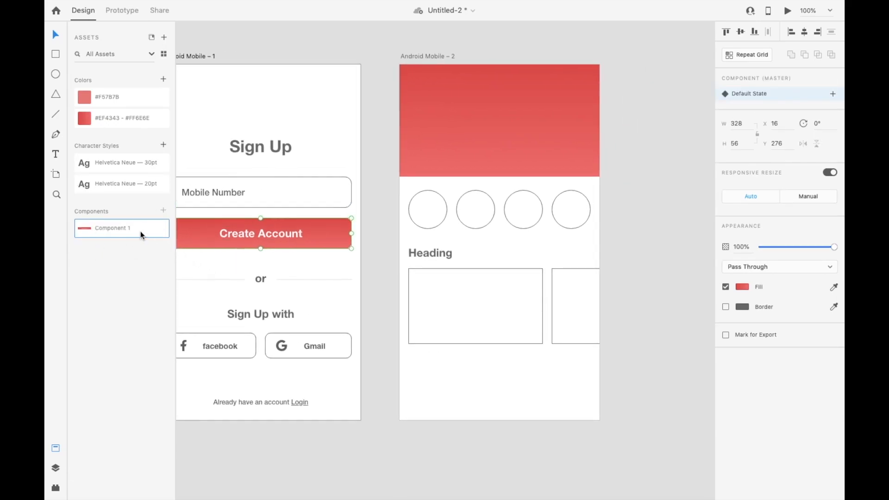
drag(115, 224, 485, 379)
click(805, 32)
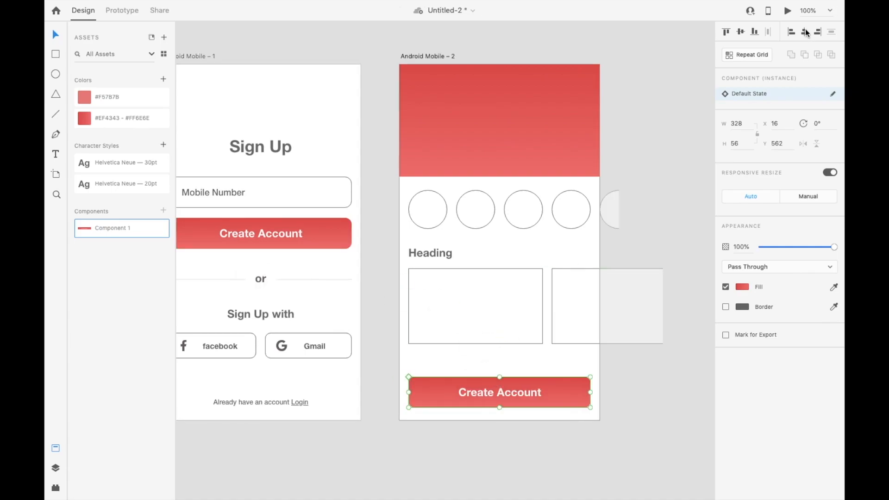
Change the label of the button instance on Android Mobile – 2 to "Submit" and center it horizontally within the button
double_click(509, 392)
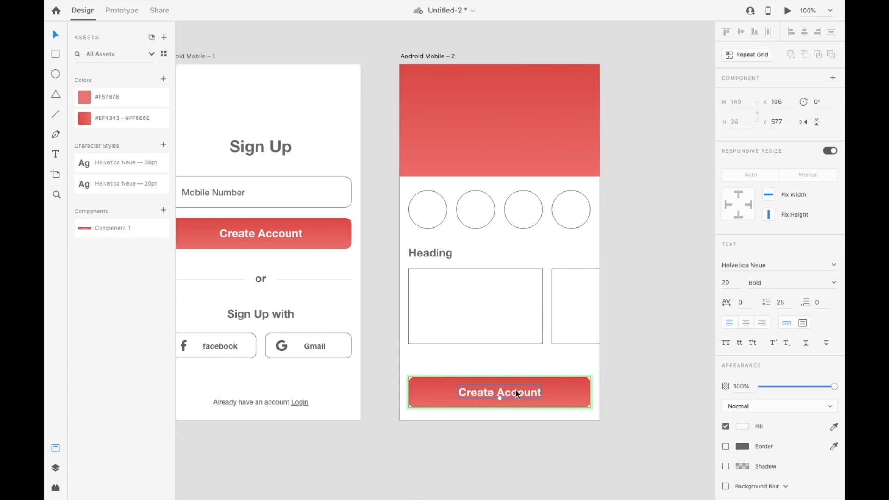
text(S)
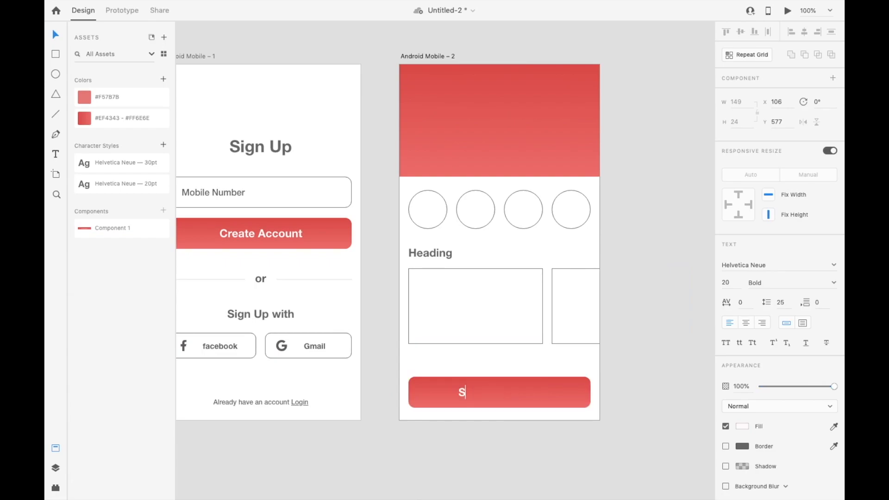
key(super+a)
text(Submit)
key(Escape)
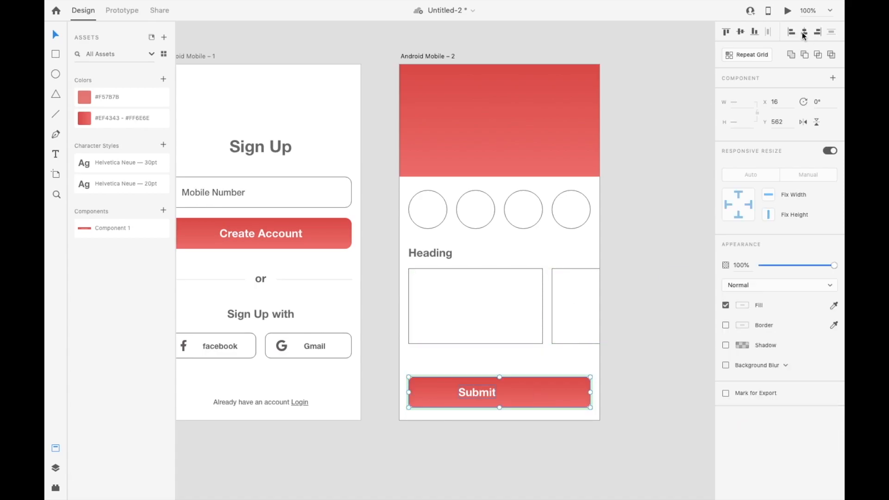
click(641, 387)
Inspect the linear gradient fill of the Submit button's background rectangle
scroll(642, 387, left, 2)
scroll(642, 388, down, 1)
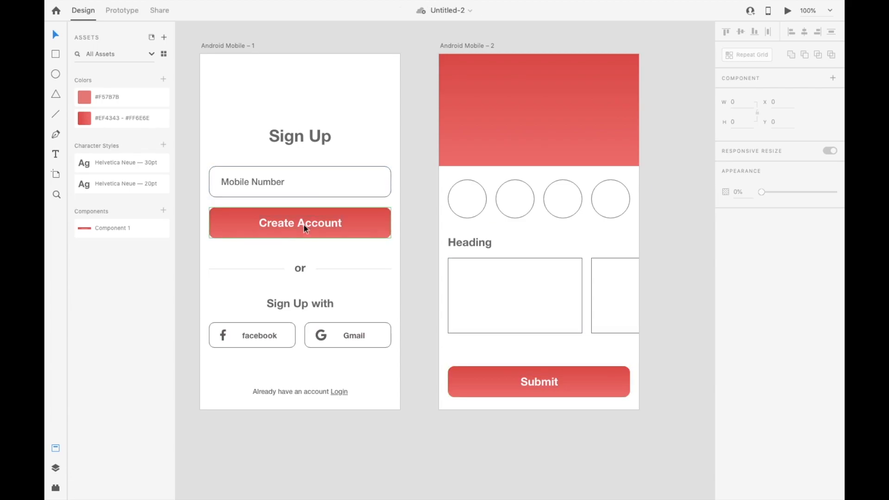
click(531, 372)
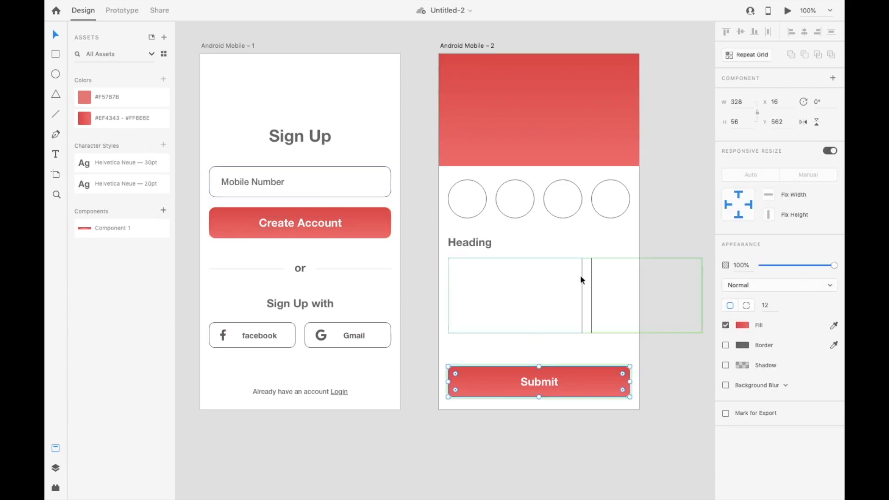
click(741, 326)
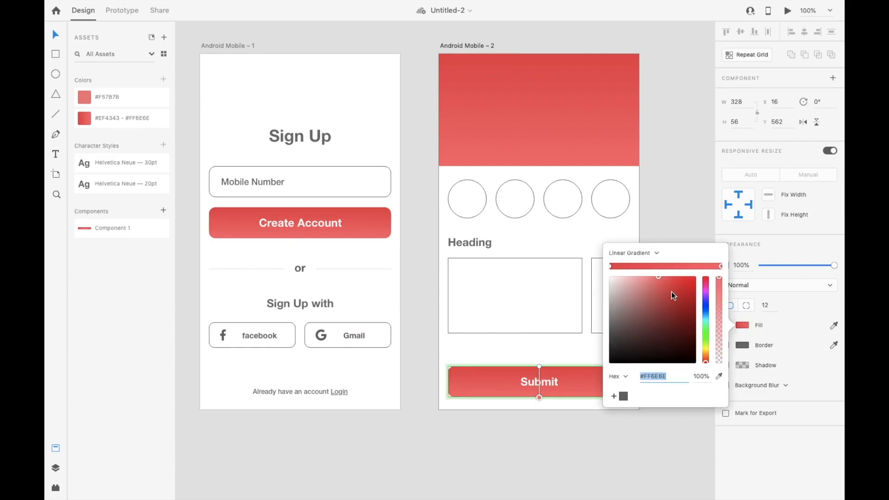
drag(671, 291, 648, 306)
drag(638, 284, 639, 280)
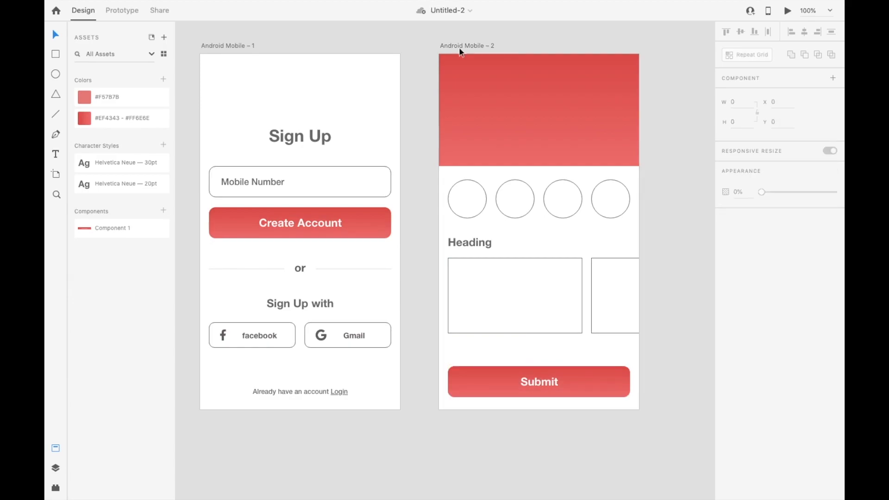
Add two blank 360 x 640 artboards, Android Mobile – 3 and Android Mobile – 4, after the home screen
key(a)
click(663, 55)
click(610, 77)
key(v)
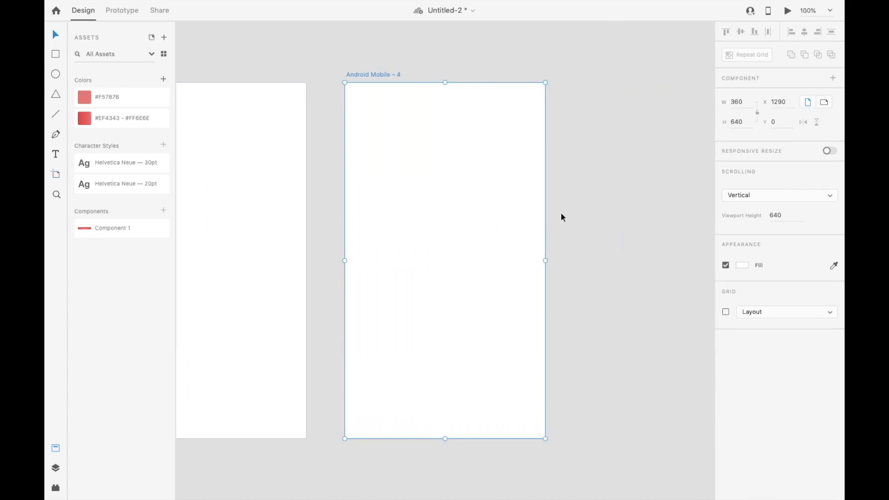
Place an instance of the button component on Android Mobile – 4, centered horizontally at Y 507
drag(98, 229, 436, 384)
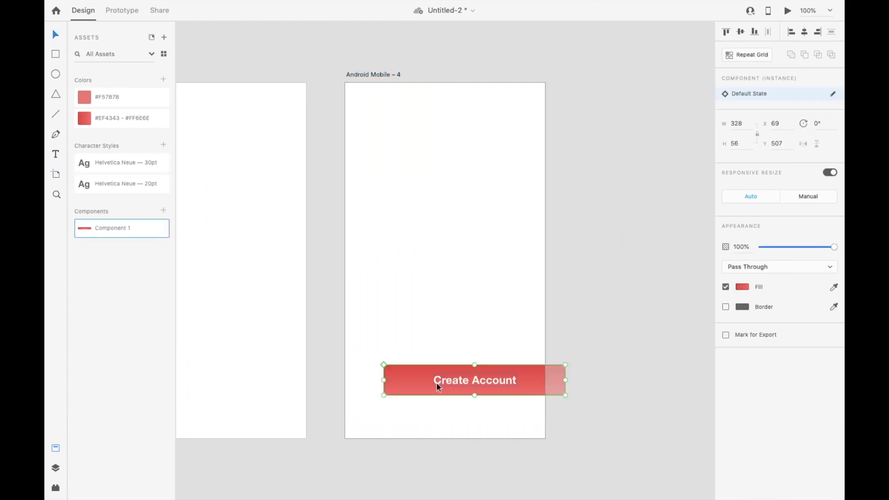
scroll(436, 382, left, 5)
click(804, 35)
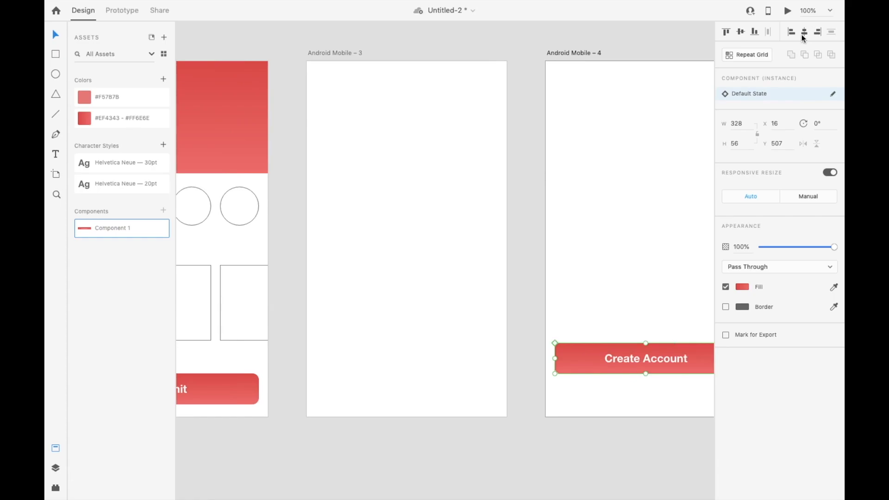
Place an instance of the button component on Android Mobile – 3, centered horizontally at Y 534
drag(385, 373, 385, 373)
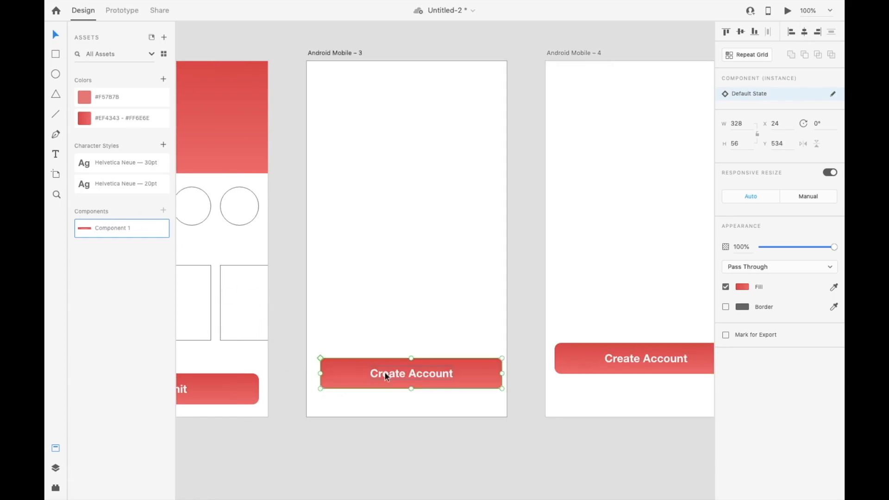
click(804, 33)
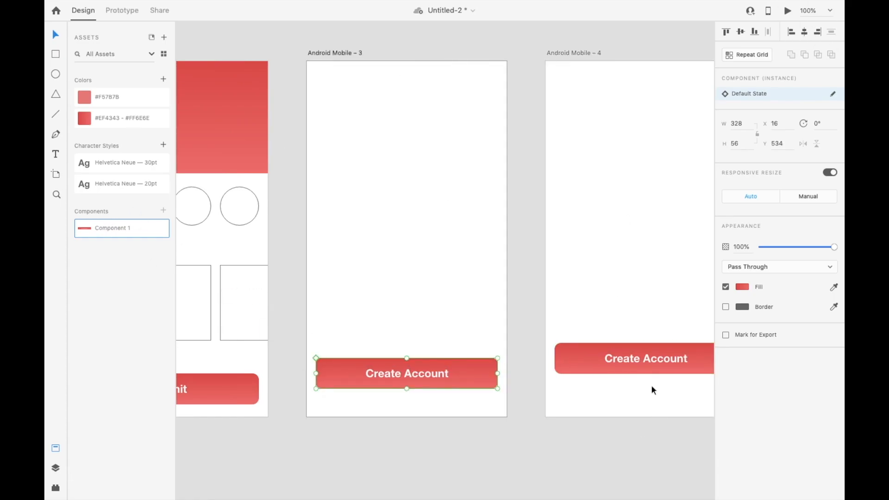
click(616, 359)
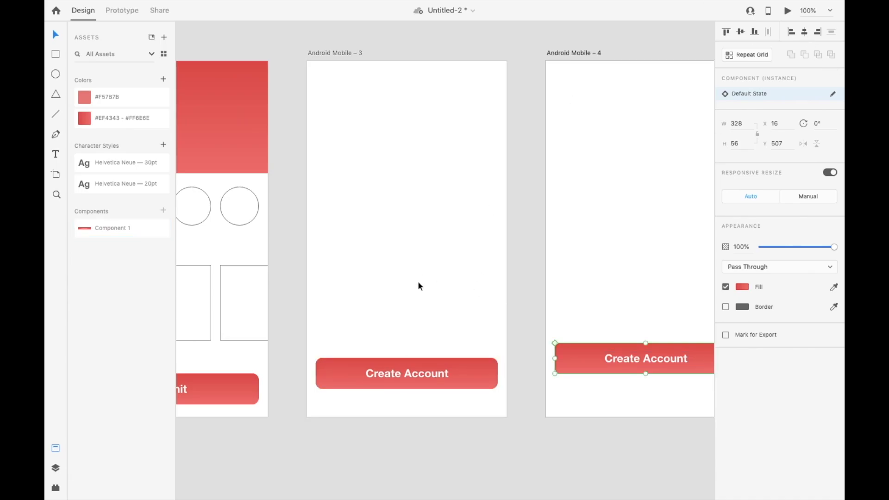
scroll(418, 281, left, 2)
scroll(418, 281, down, 4)
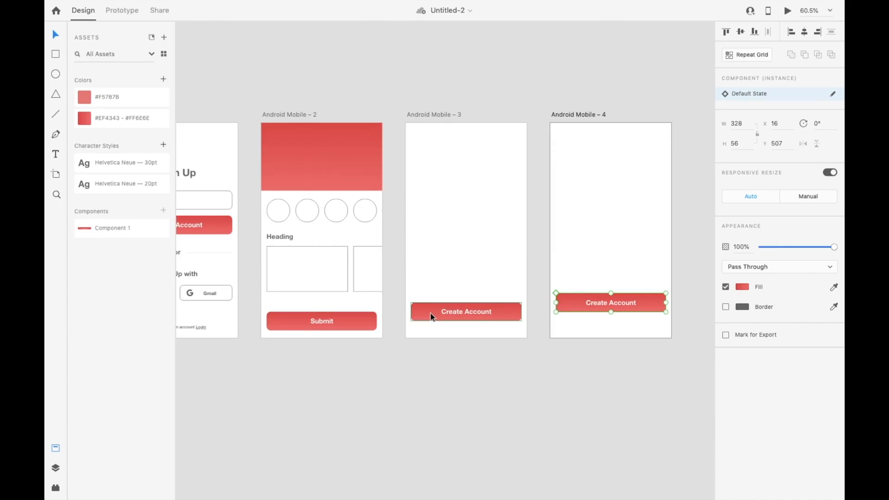
scroll(430, 312, up, 3)
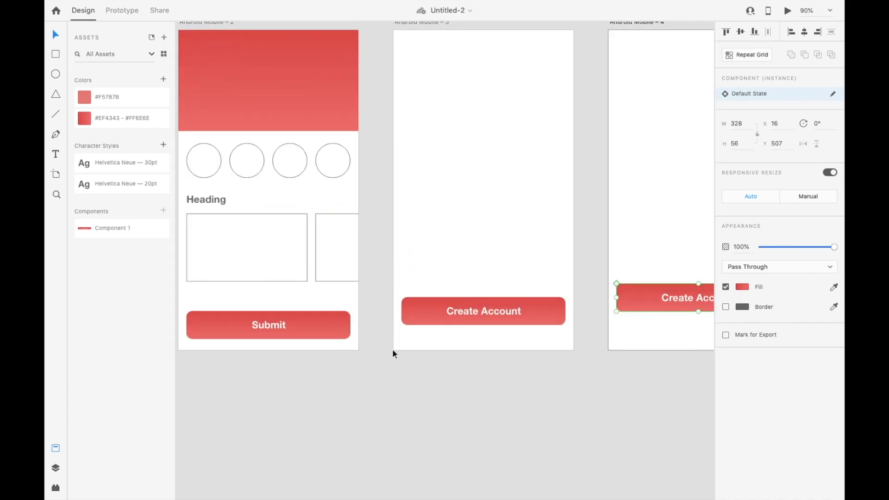
scroll(428, 332, up, 2)
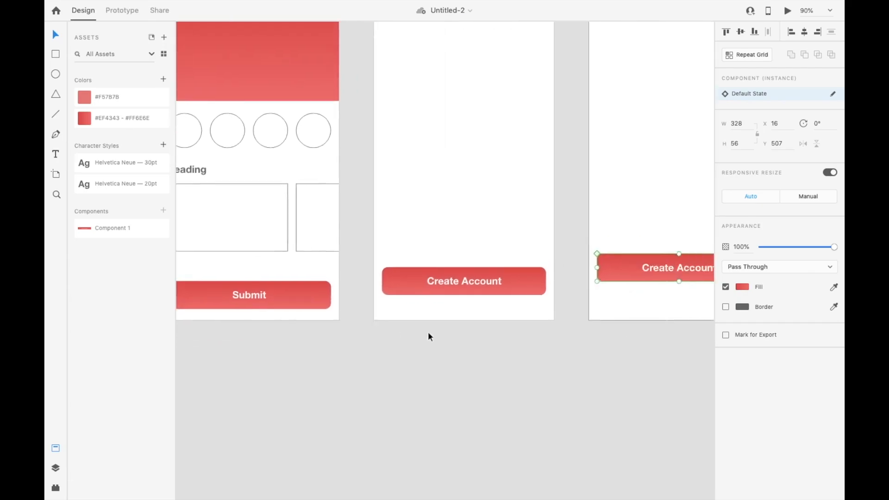
scroll(428, 337, left, 1)
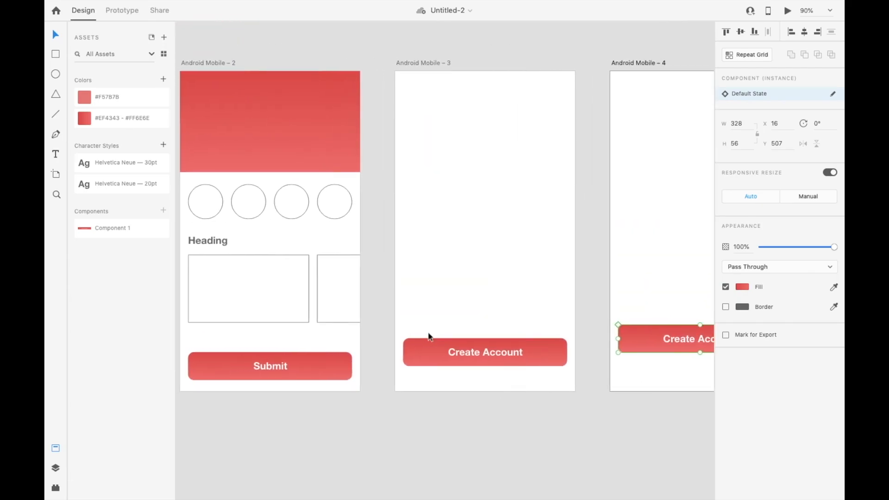
scroll(429, 337, left, 2)
scroll(429, 337, down, 1)
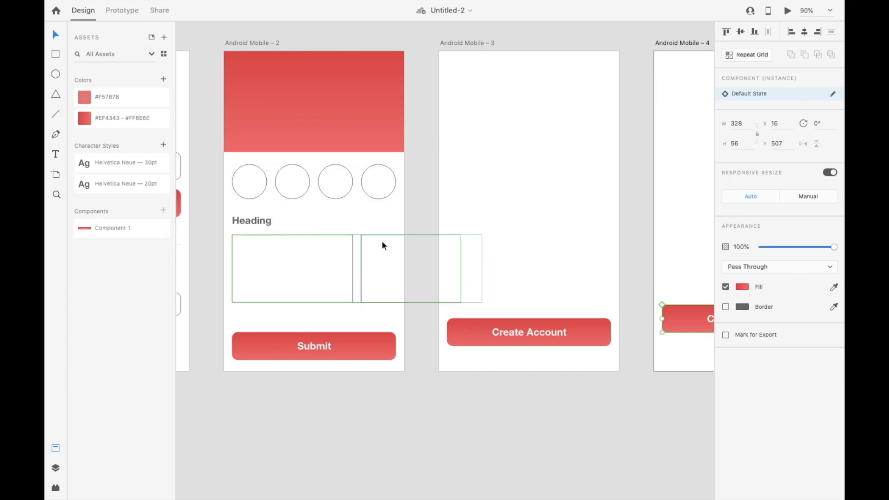
Set the end color of the gradient fill on the sign-up screen's Create Account button background to #F54848
scroll(388, 244, left, 5)
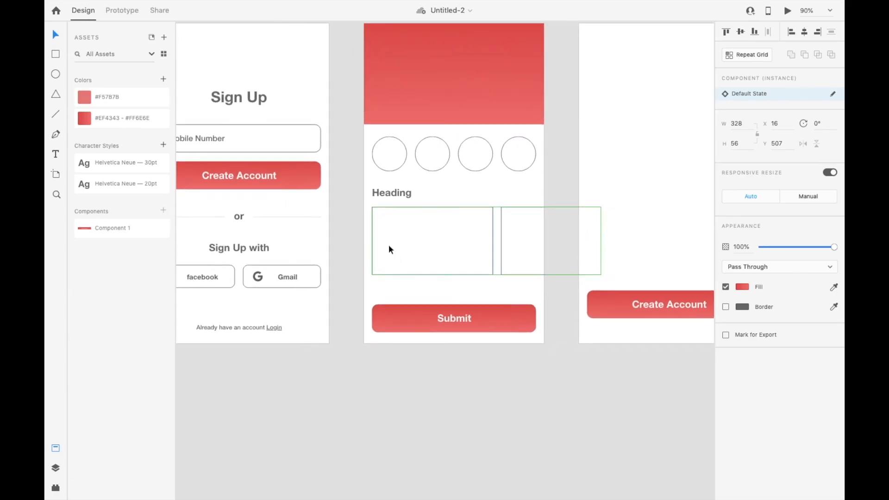
double_click(305, 171)
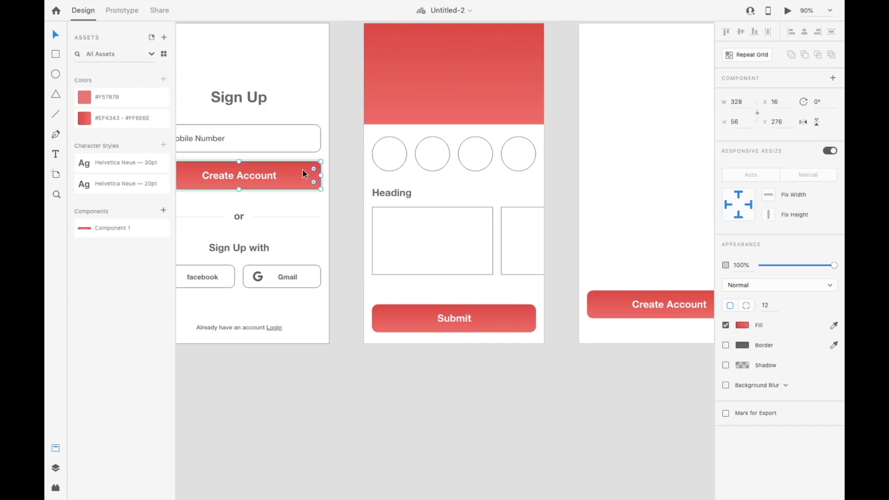
click(742, 325)
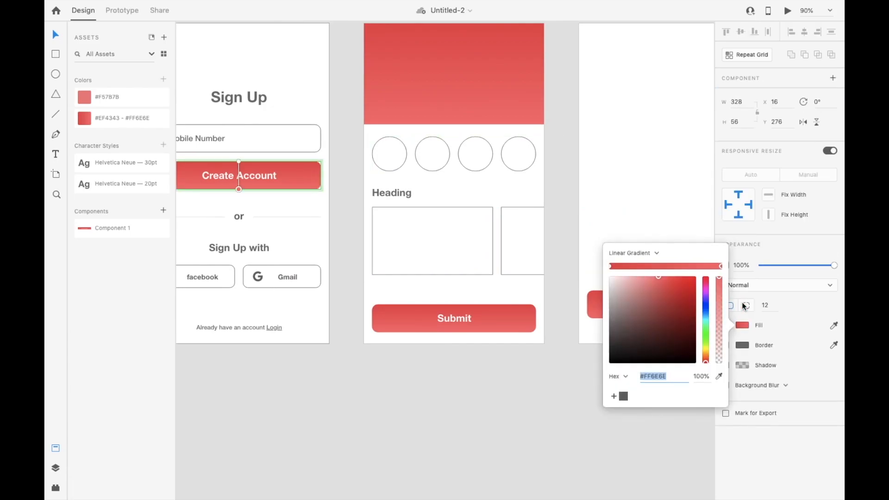
click(646, 301)
scroll(512, 216, down, 3)
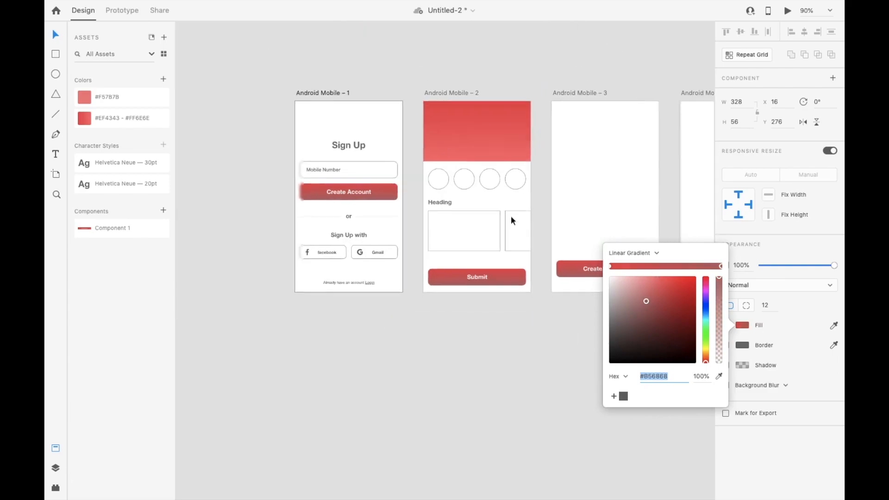
scroll(511, 216, down, 3)
scroll(510, 216, right, 3)
click(670, 280)
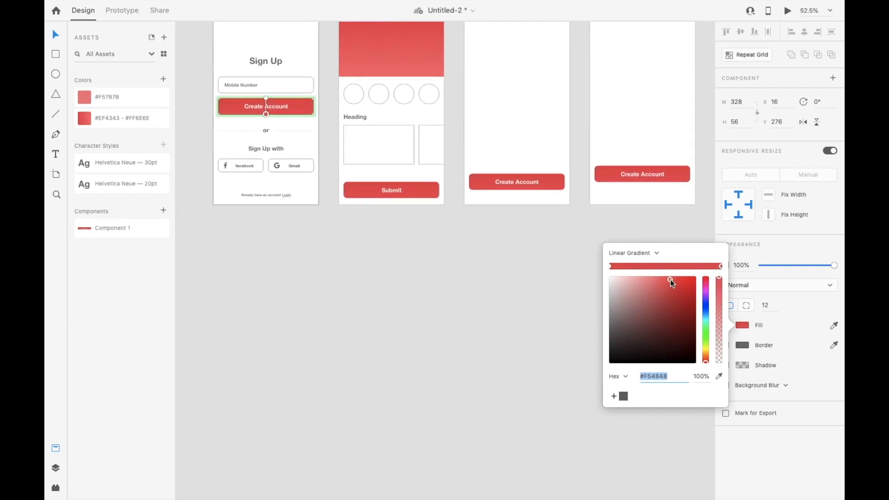
Try a green #7DE66A end color on the same button gradient, then set it to yellow #F7F777
click(706, 336)
click(656, 285)
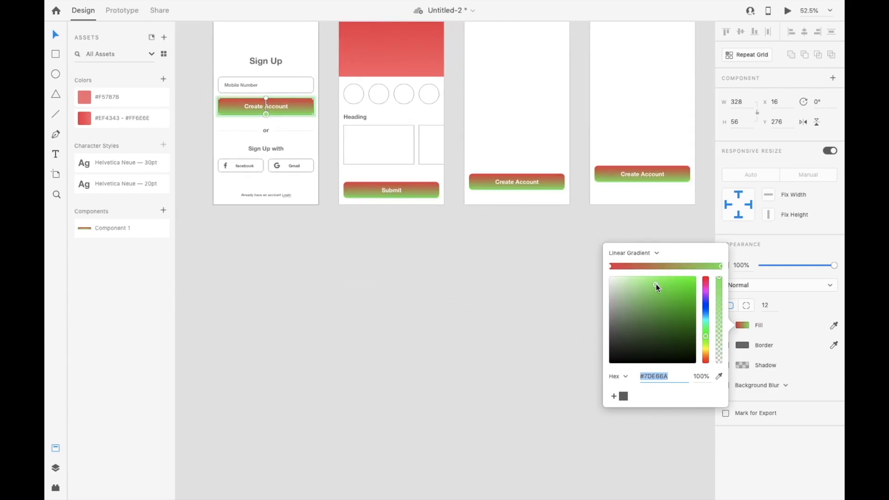
click(706, 348)
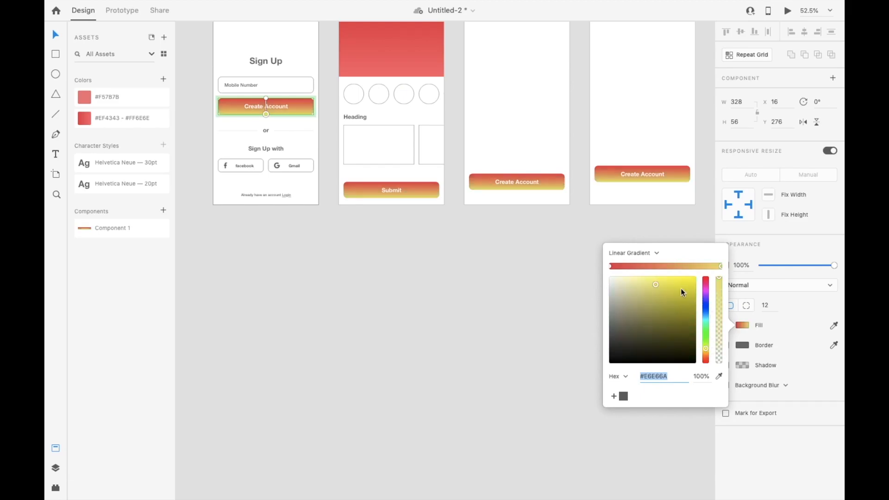
click(654, 279)
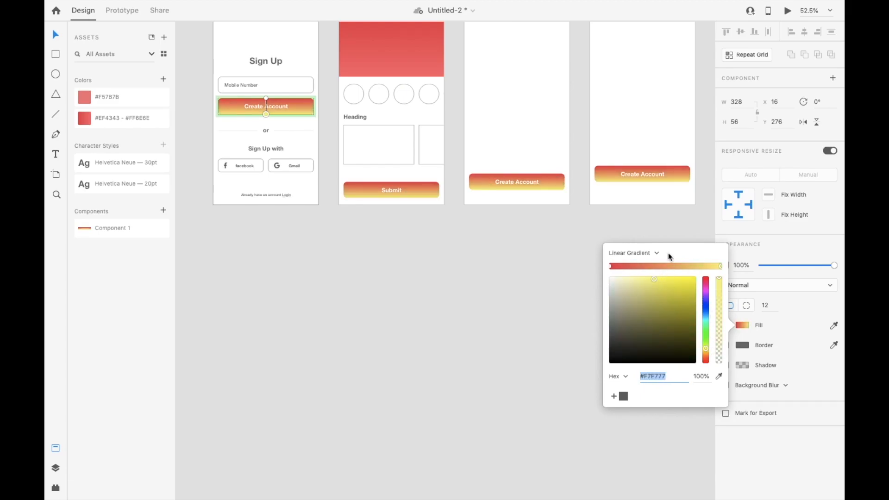
click(615, 226)
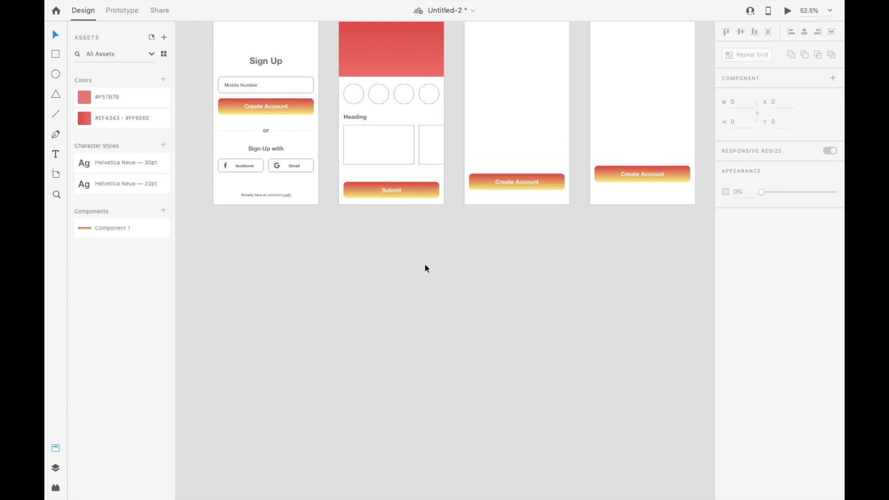
Override the Submit button's background gradient with a very dark end color
click(426, 189)
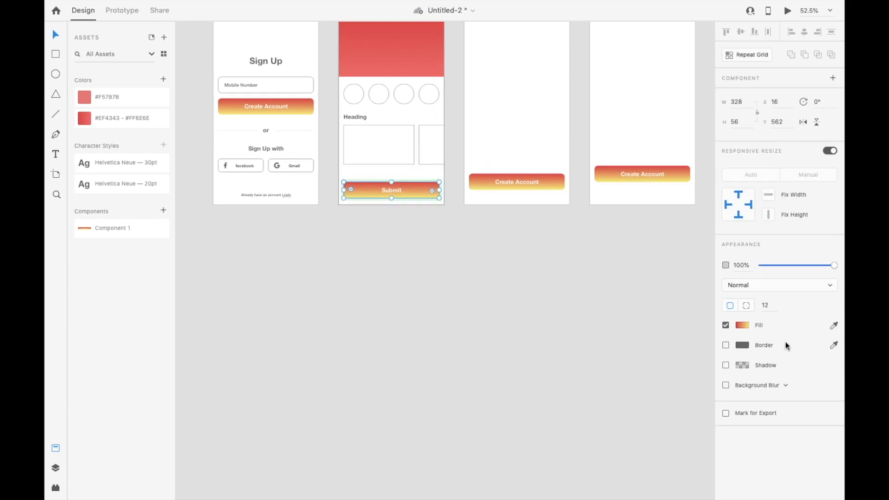
click(742, 325)
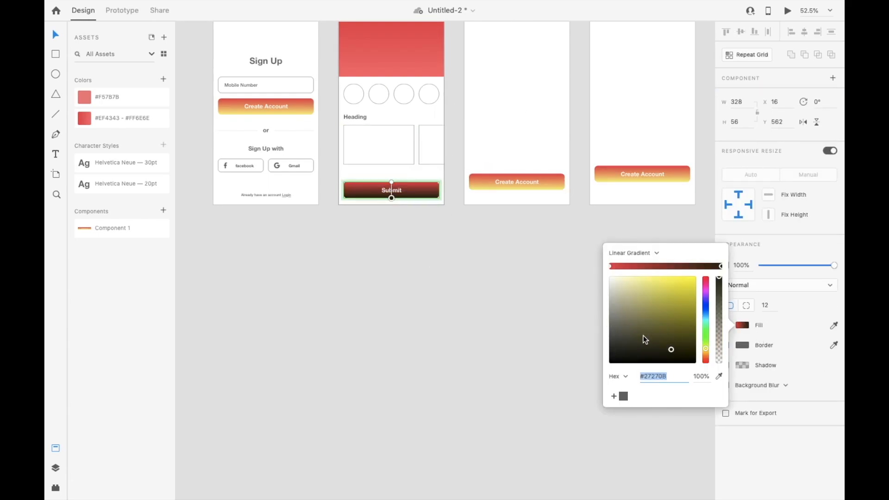
click(684, 342)
click(482, 253)
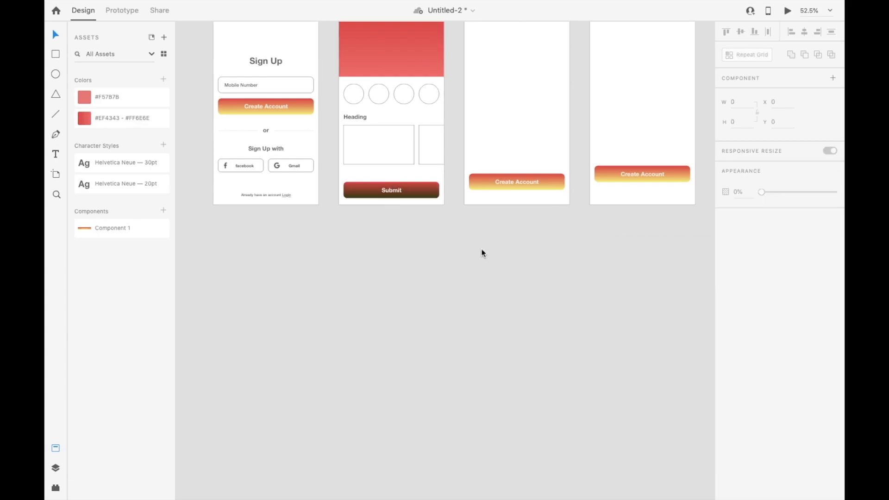
Undo the dark end color changes to the Submit button's gradient
key(super+z)
click(447, 236)
key(super+z)
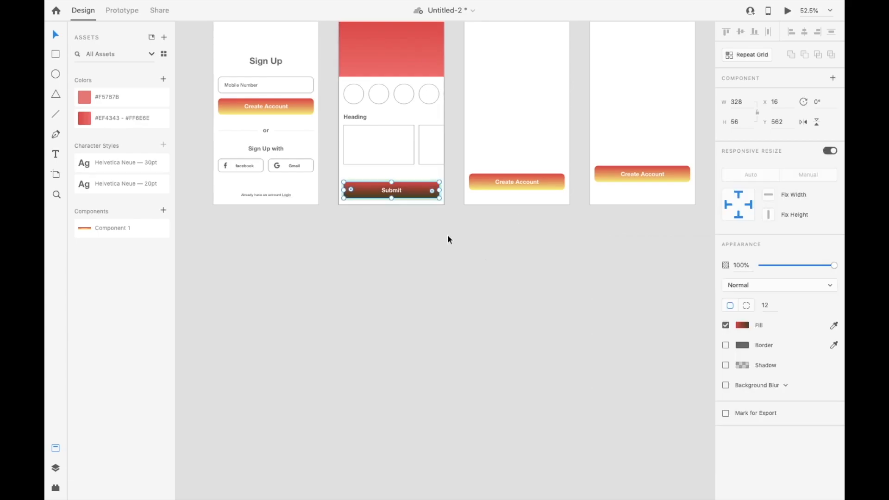
key(super+z)
Go from the Submit button instance to its master component on Android Mobile – 1 for editing
key(super+1)
right_click(413, 309)
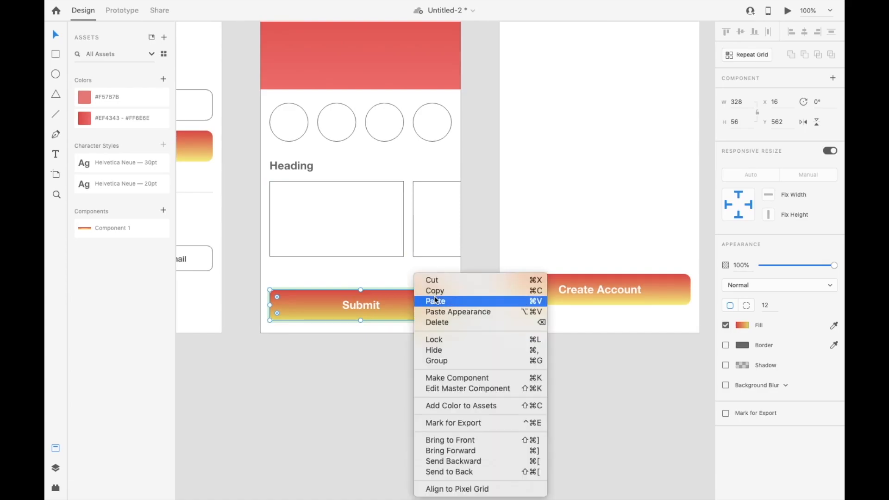
click(456, 392)
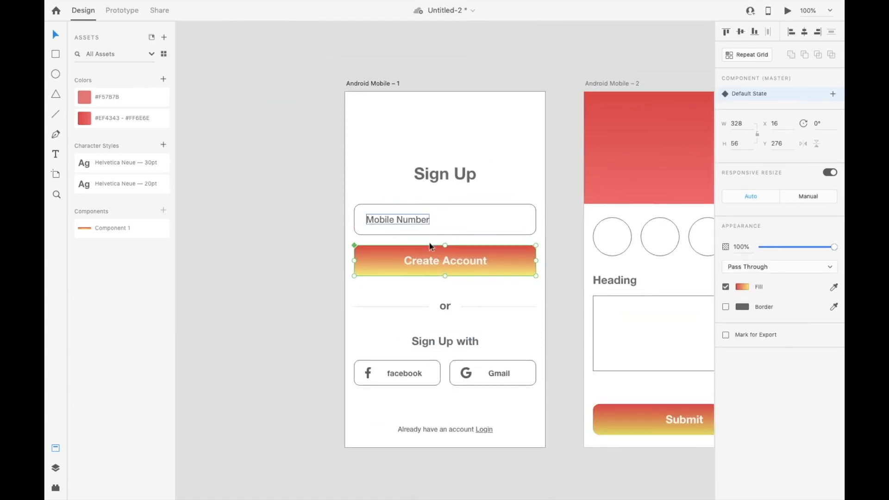
Set the height of the master Create Account button to 48
key(ctrl+0)
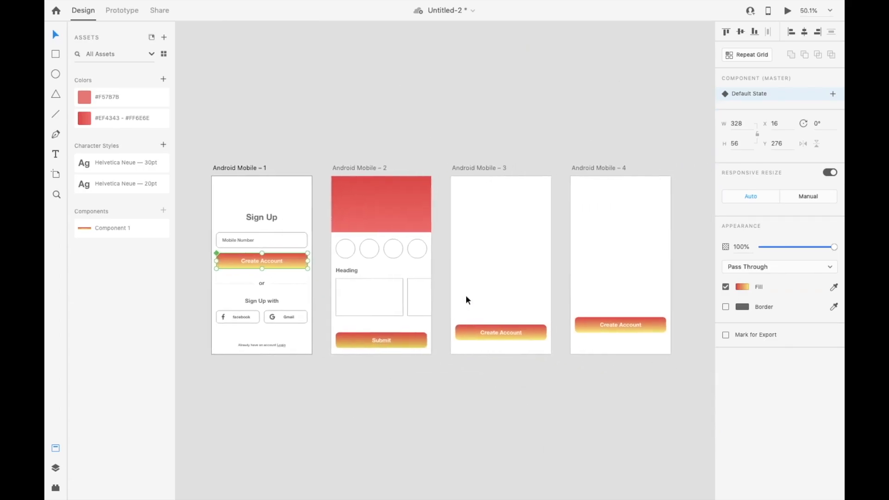
click(740, 142)
text(48)
key(Return)
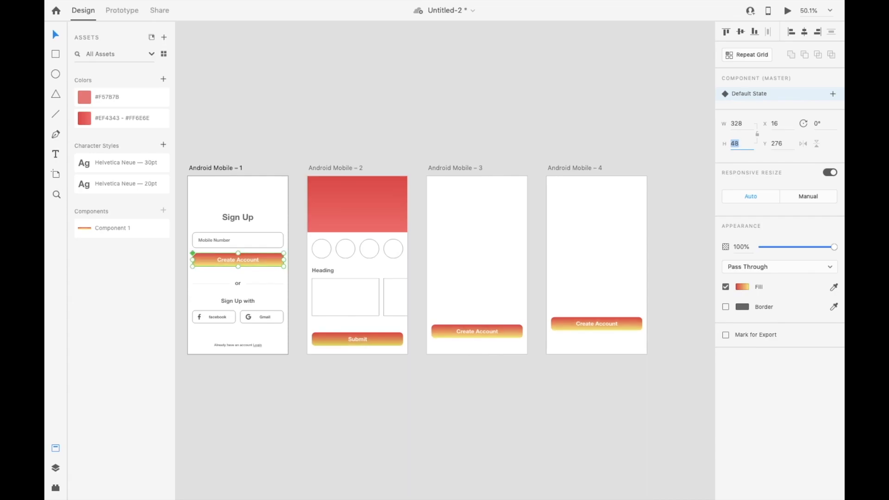
Set the height of the master Create Account button to 55
scroll(501, 346, up, 3)
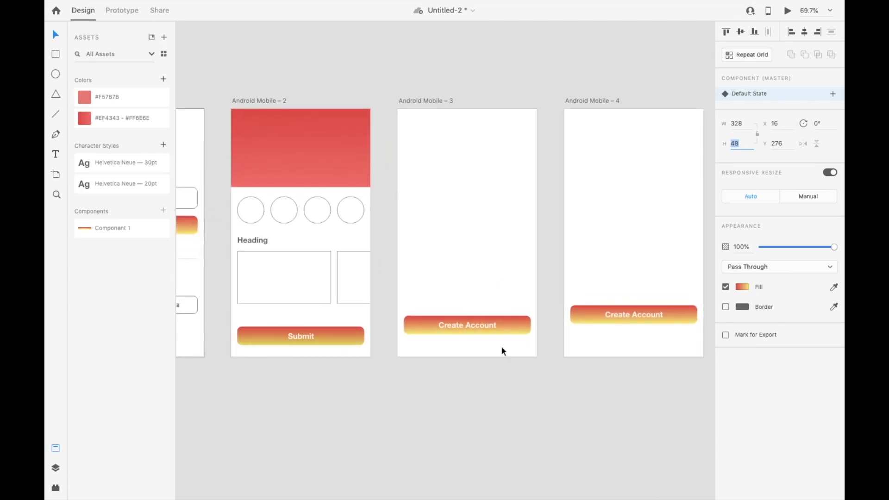
scroll(501, 346, left, 2)
text(55)
key(Return)
Change the gradient end color of the master Create Account button's background to a dark red
double_click(238, 238)
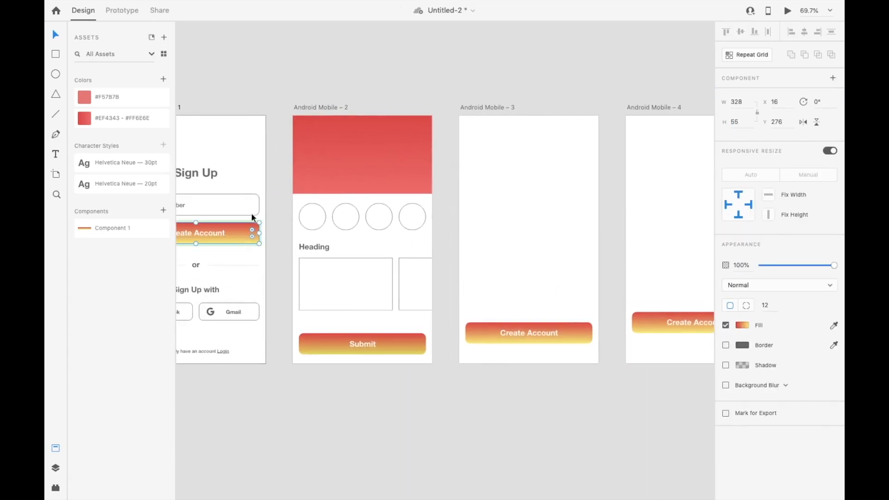
click(743, 326)
drag(674, 293, 672, 299)
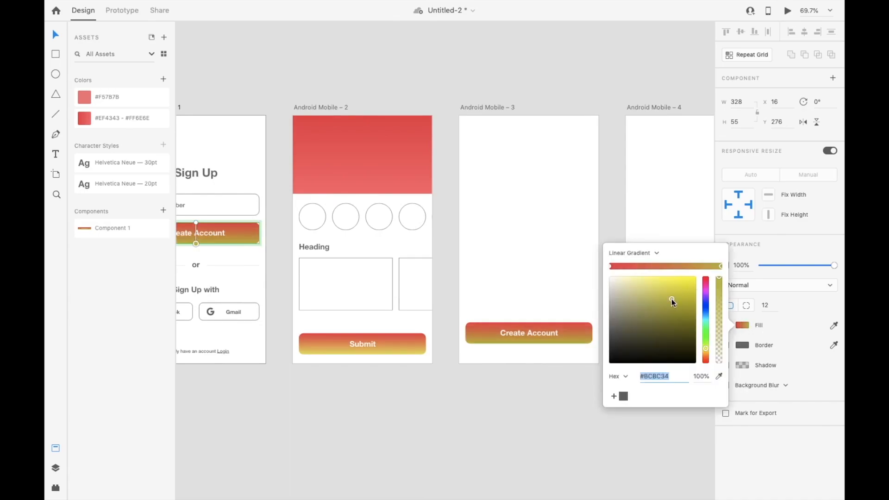
scroll(527, 340, down, 3)
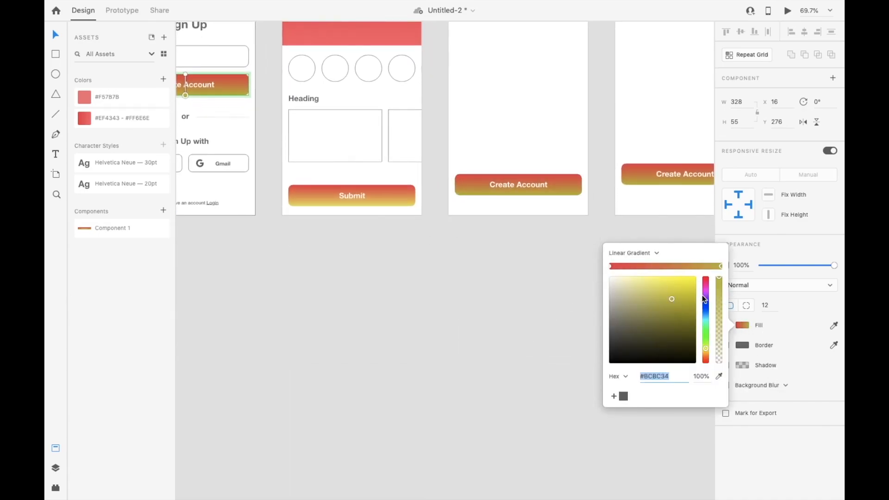
click(705, 360)
drag(677, 301, 694, 290)
click(526, 281)
Replace the Submit button on Android Mobile – 2 with a new instance of Component 1, centered horizontally at Y 538
scroll(526, 280, up, 3)
scroll(526, 281, left, 2)
click(449, 306)
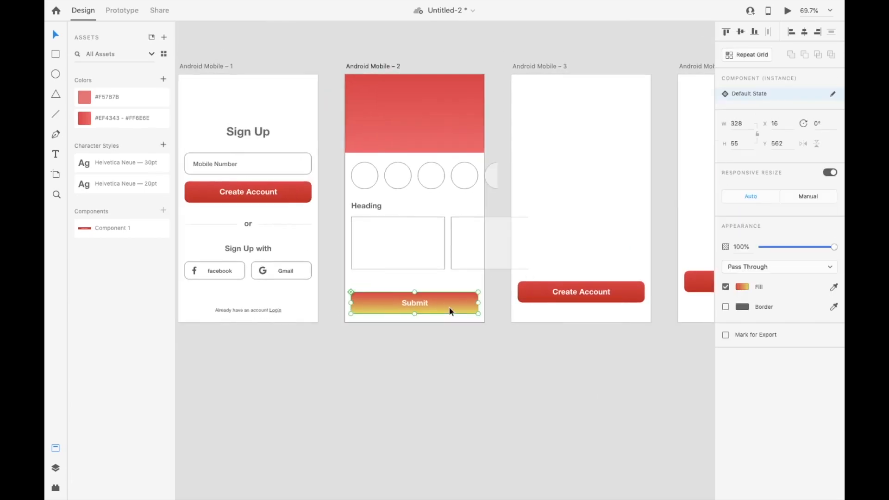
key(Delete)
drag(115, 229, 422, 298)
click(804, 31)
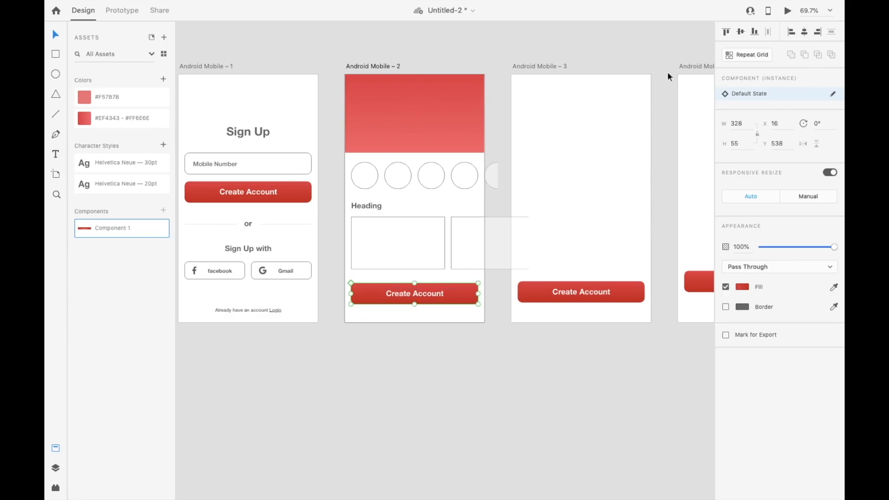
click(464, 398)
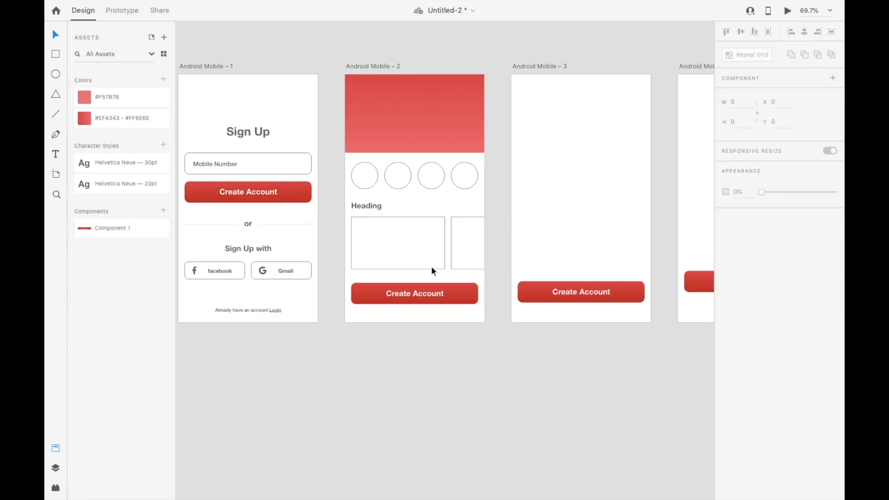
Hide the document assets and move the Create Account button on Android Mobile – 2 down to Y 566
click(55, 450)
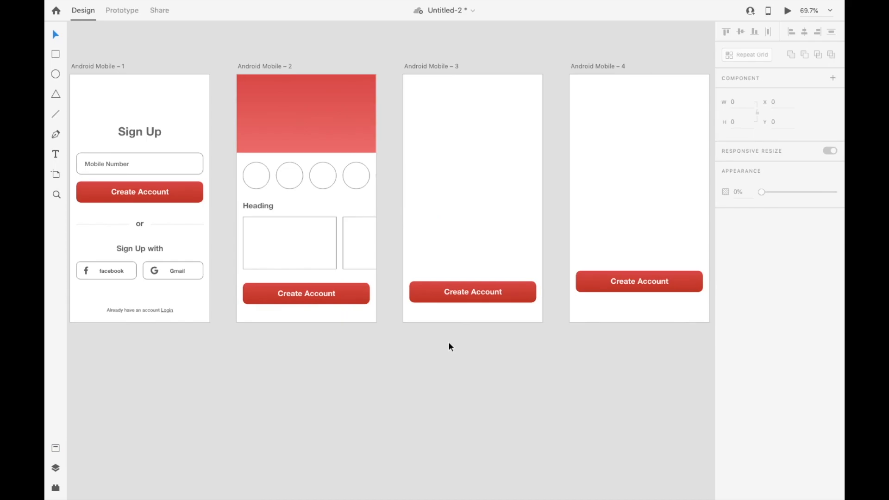
scroll(387, 363, up, 3)
scroll(388, 363, left, 2)
drag(371, 365, 373, 376)
scroll(372, 376, up, 3)
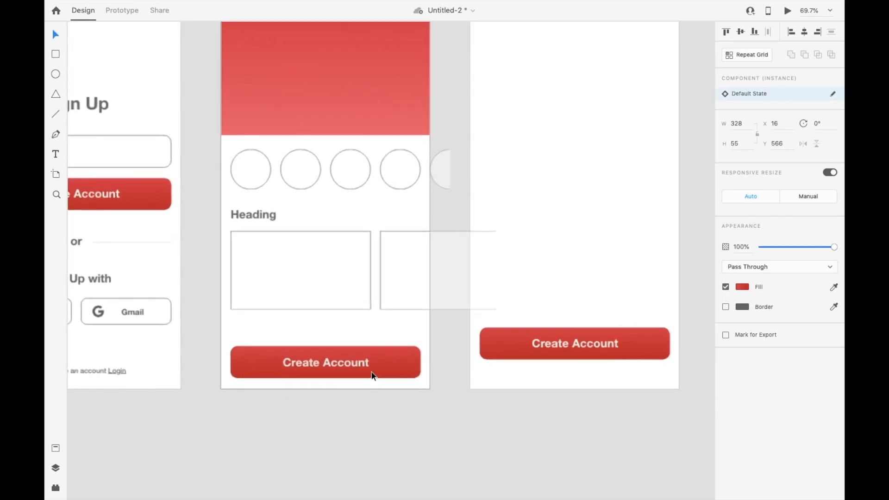
Show the document assets again and review the saved colors, character styles and component alongside the sign-up and home screens
click(298, 173)
click(55, 450)
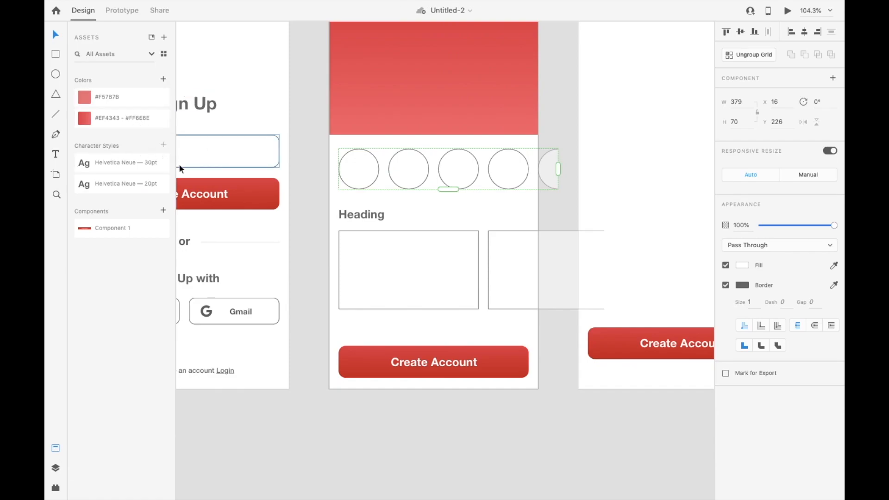
scroll(179, 163, left, 3)
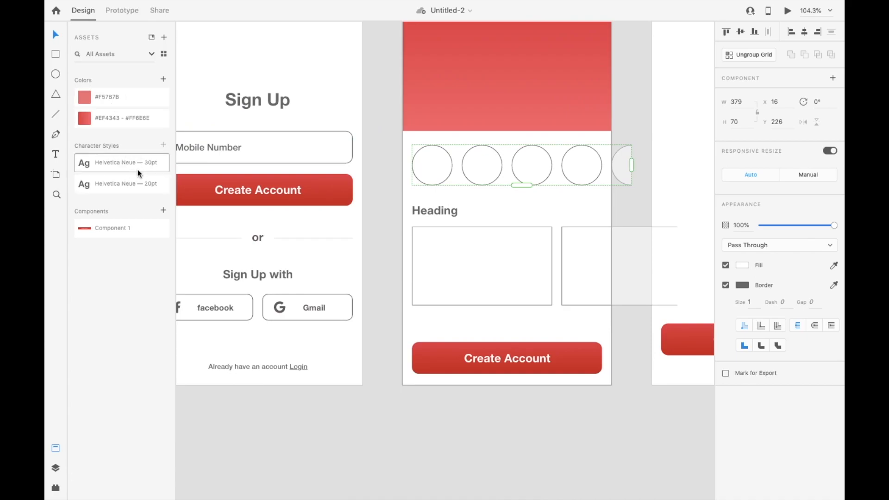
scroll(312, 181, down, 3)
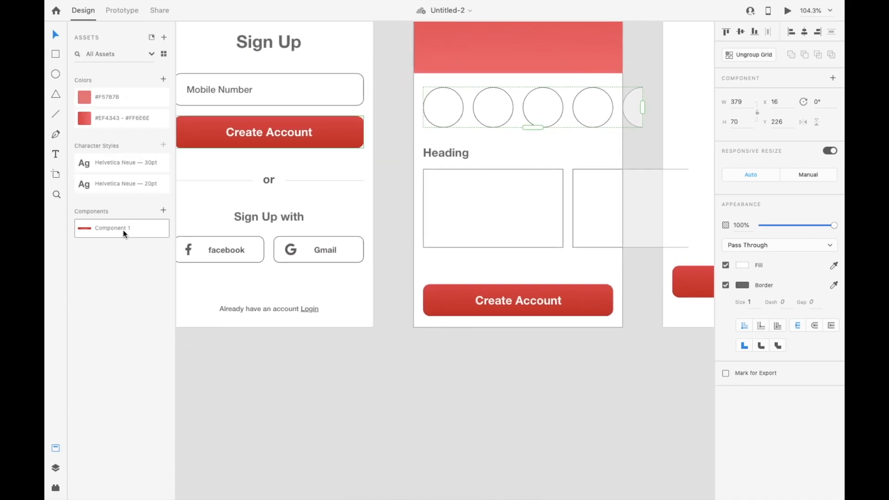
scroll(405, 212, up, 3)
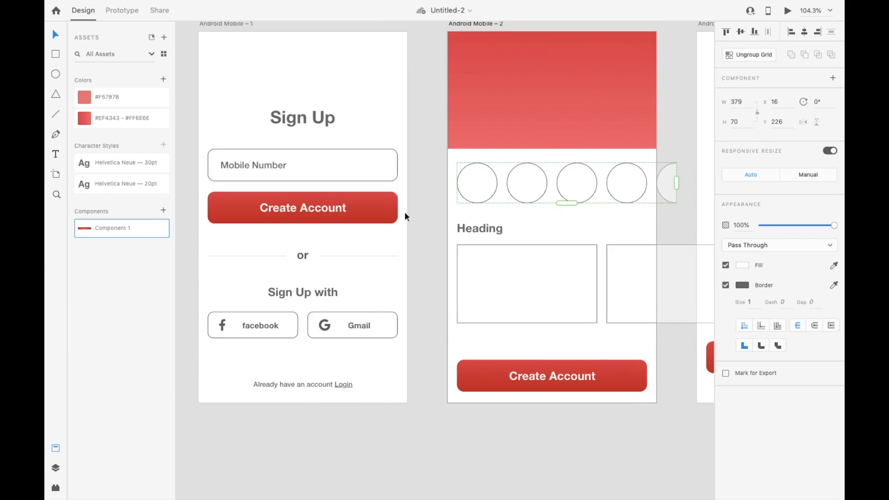
click(481, 438)
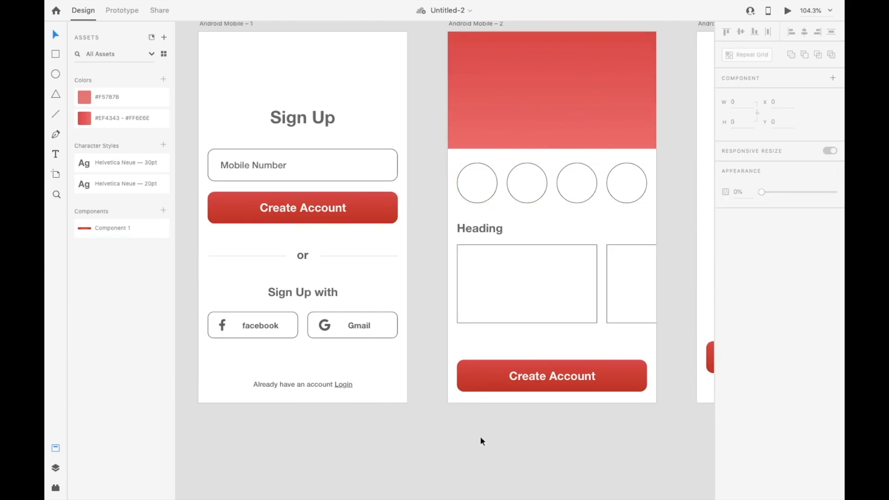